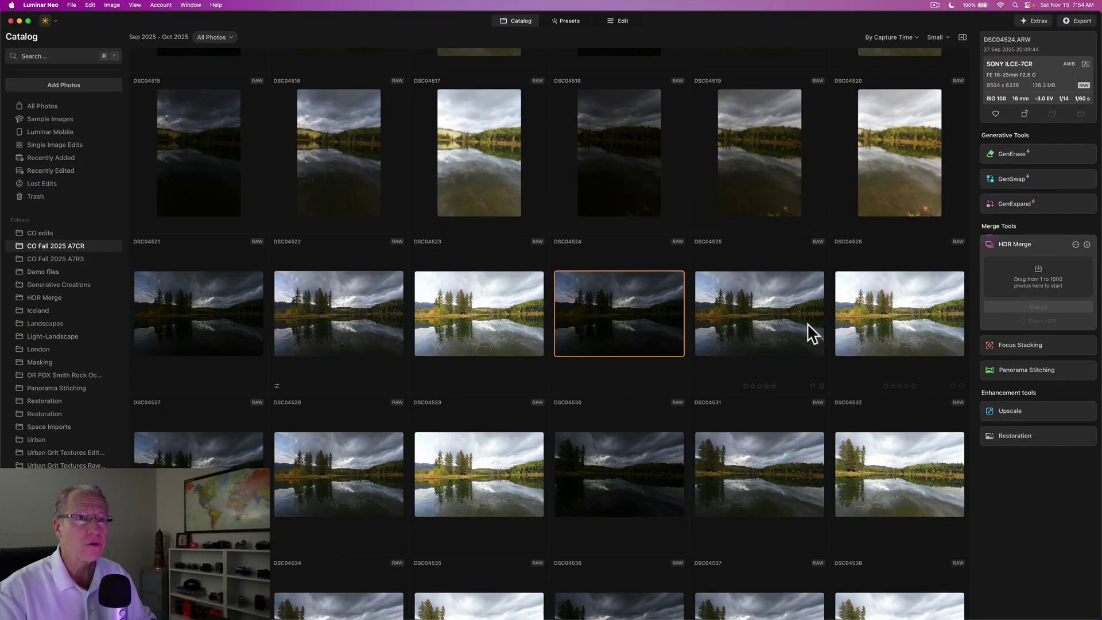
# Select the bracketed exposures DSC04524–26 and send them to HDR Merge
pyautogui.keyDown('shift'); pyautogui.click(807, 322); pyautogui.keyUp('shift')
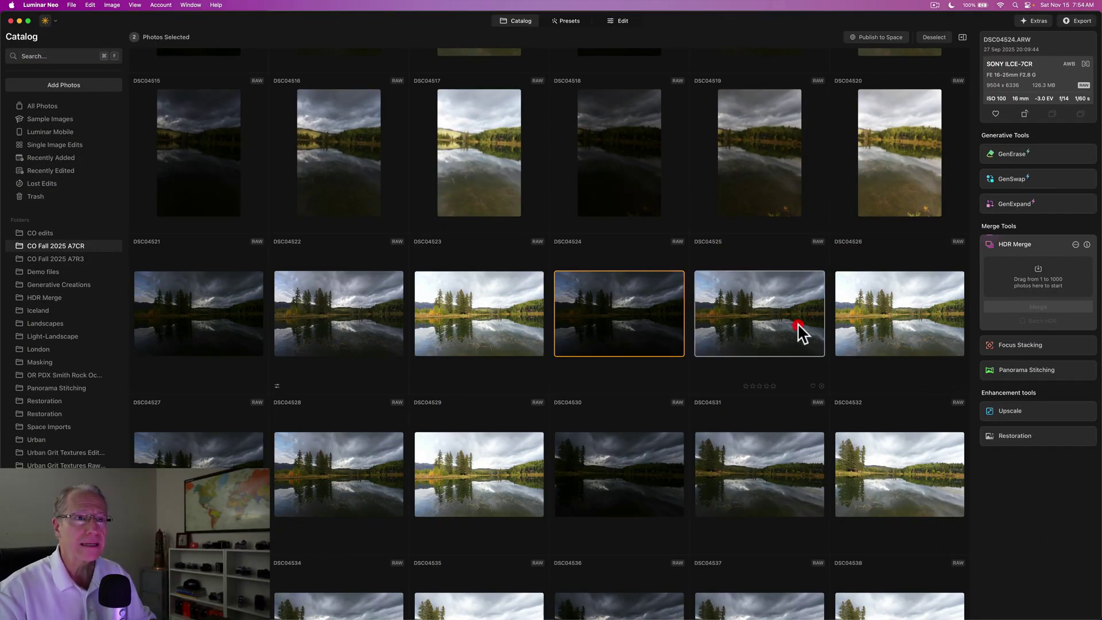
pyautogui.keyDown('shift'); pyautogui.click(872, 318); pyautogui.keyUp('shift')
pyautogui.moveTo(959, 291); pyautogui.dragTo(1007, 271)
# Merge with alignment, distortion and chromatic aberration correction, and ghost reduction enabled
pyautogui.click(1076, 245)
pyautogui.click(966, 173)
pyautogui.click(961, 189)
pyautogui.click(962, 204)
pyautogui.click(959, 241)
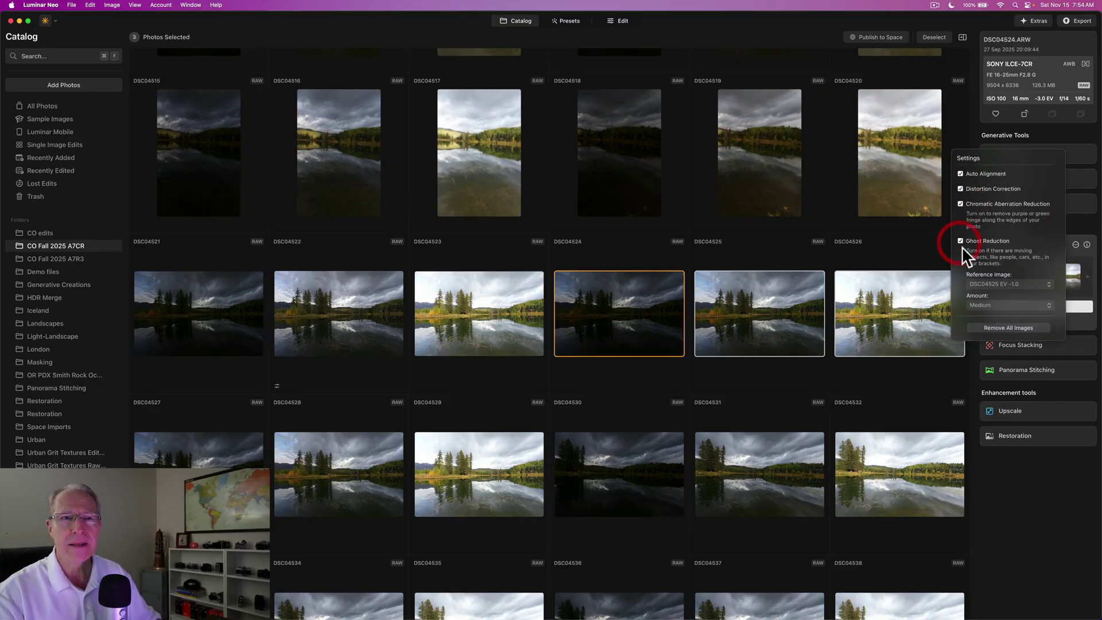
pyautogui.click(1073, 245)
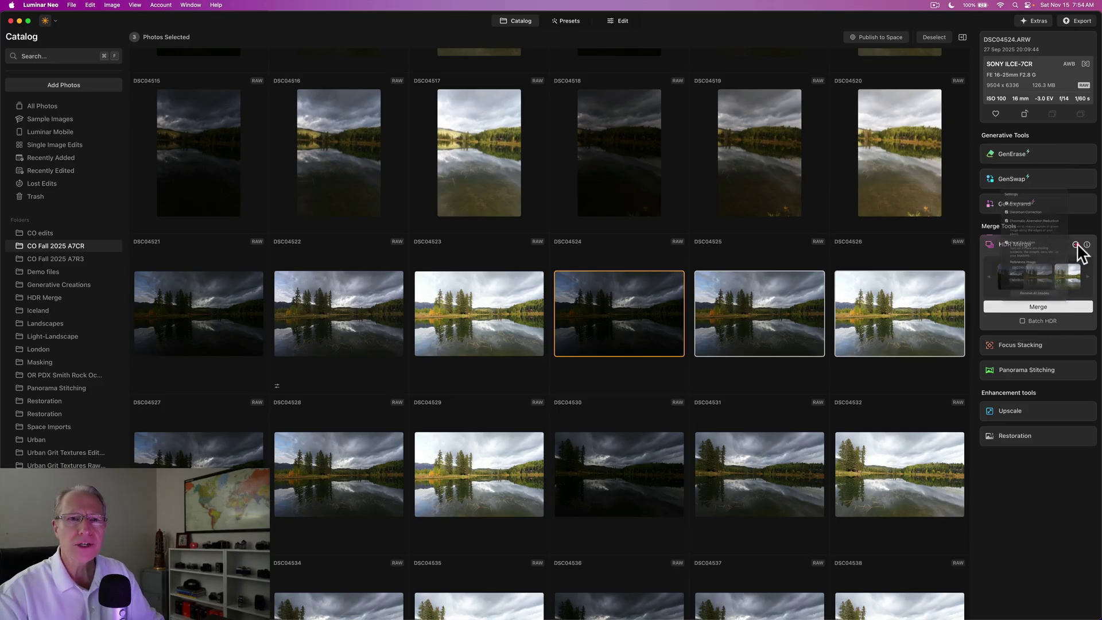
pyautogui.click(1047, 305)
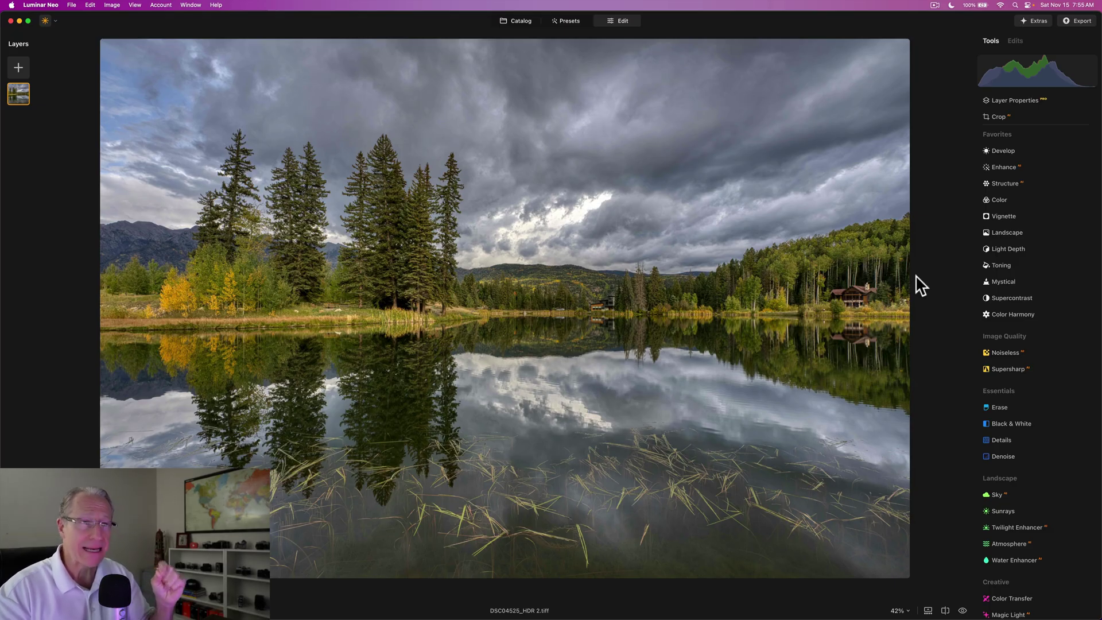
# In Develop, set Exposure -0.40, Smart Contrast 29, Highlights -59 and Shadows 3
pyautogui.click(1000, 152)
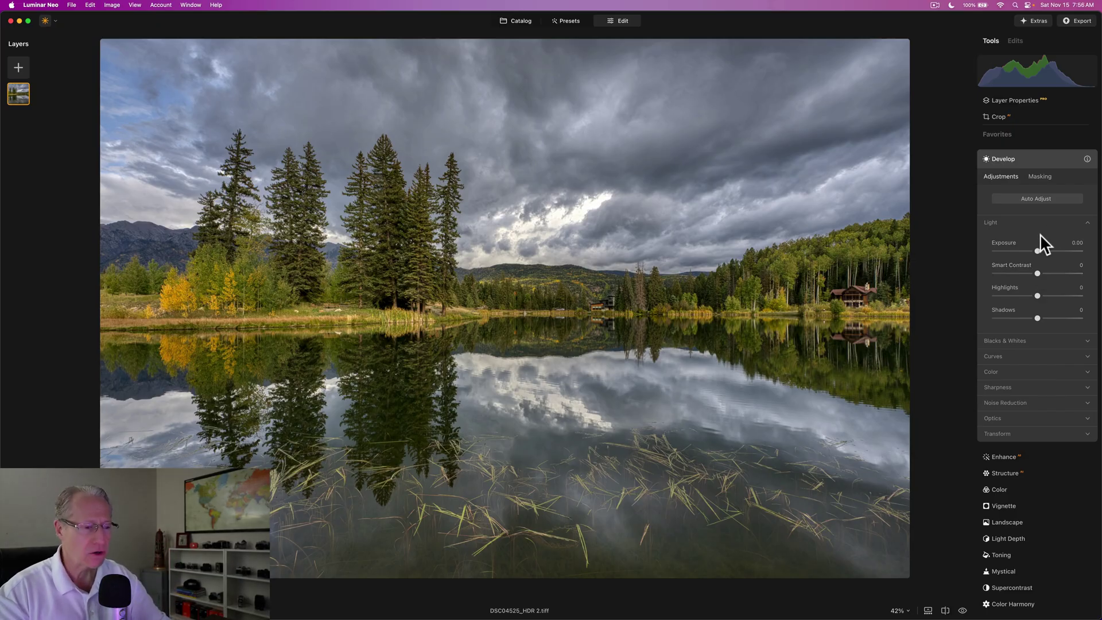
pyautogui.moveTo(1037, 250); pyautogui.dragTo(1033, 250)
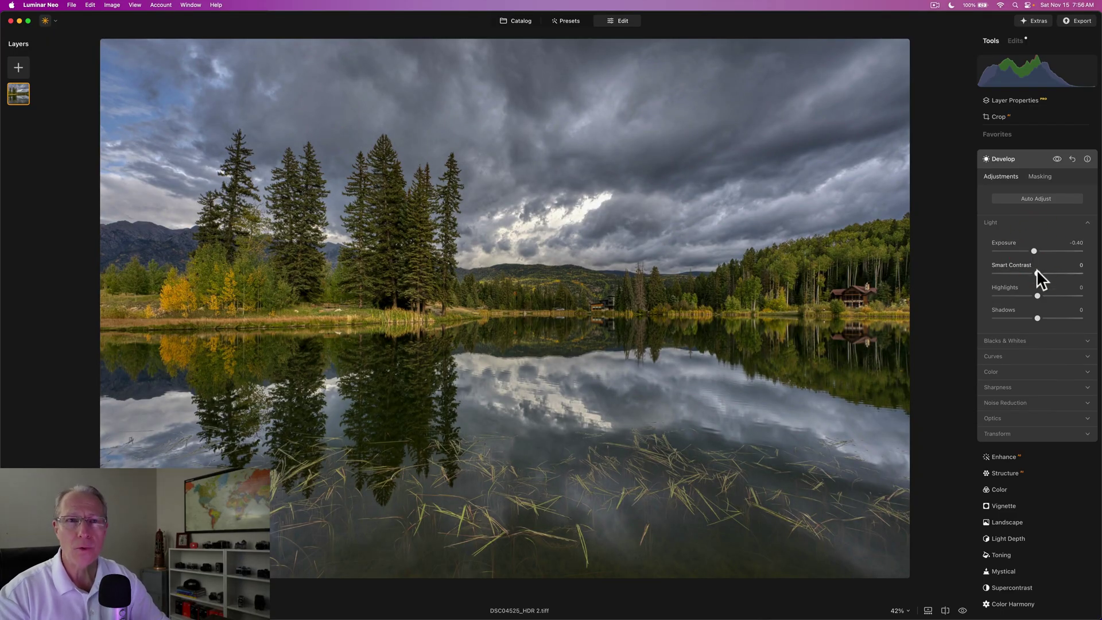
pyautogui.moveTo(1037, 274); pyautogui.dragTo(1050, 275)
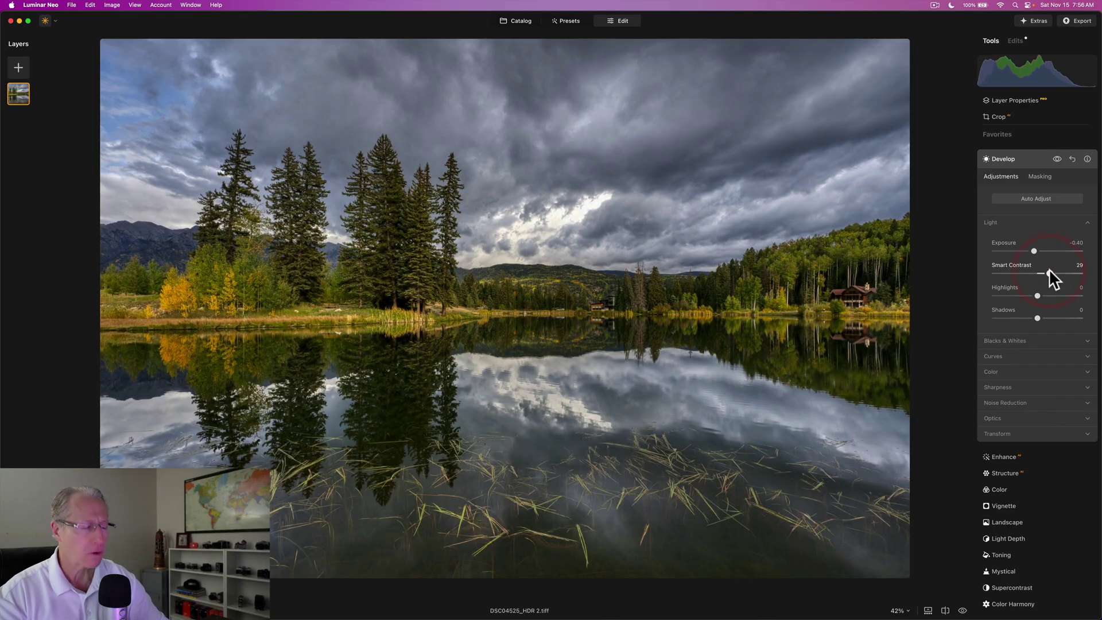
pyautogui.moveTo(1037, 295); pyautogui.dragTo(1038, 318)
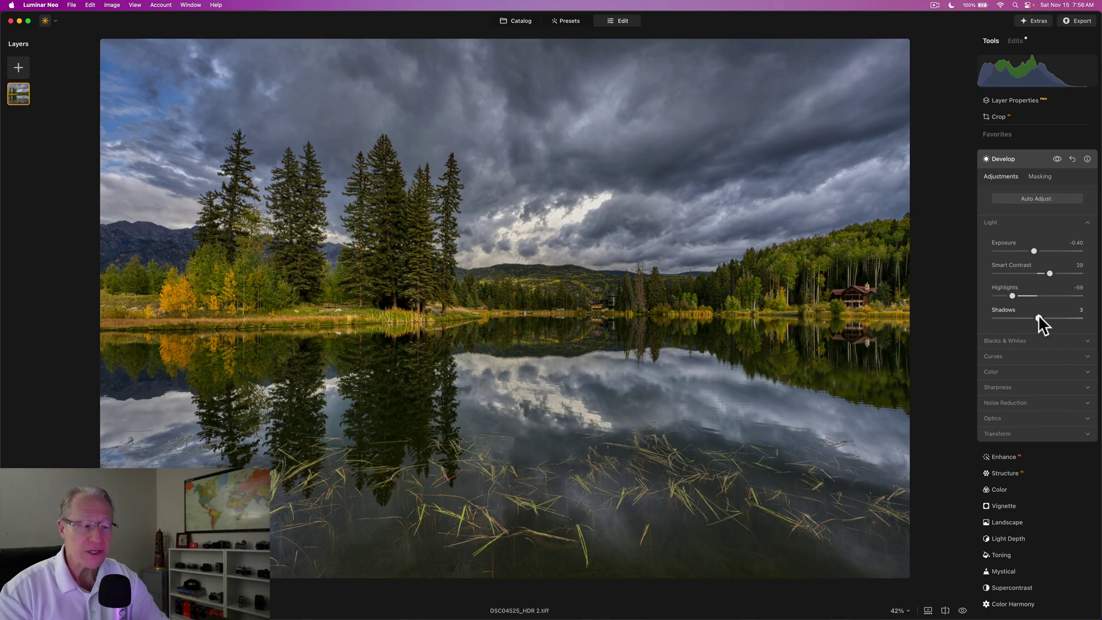
# Set Develop Color Temperature to -19 and Vibrance to 4
pyautogui.click(1010, 372)
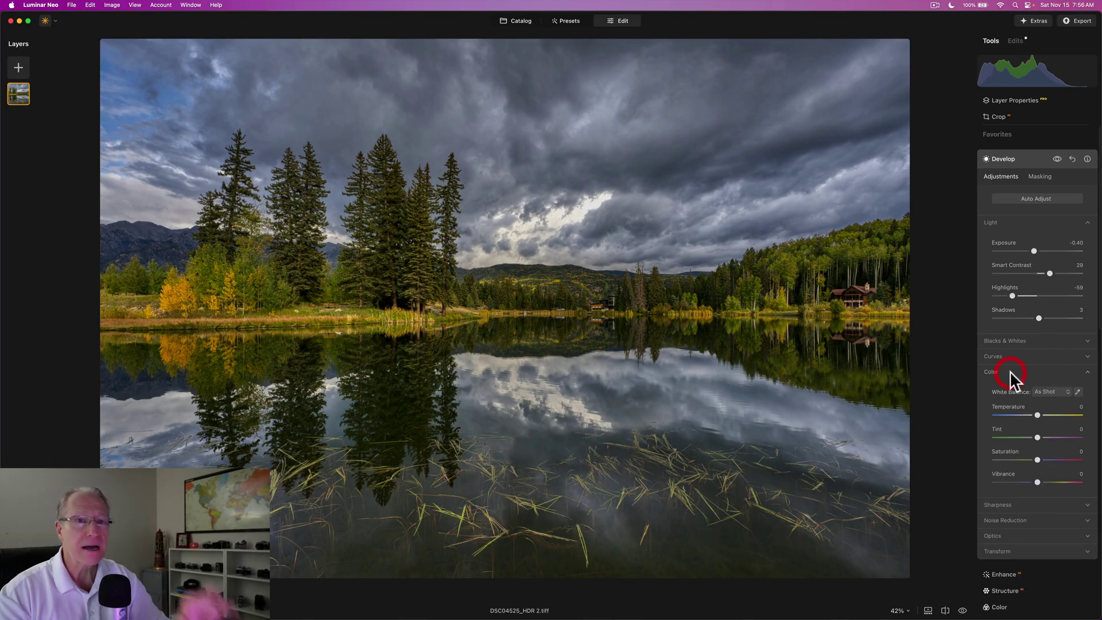
pyautogui.moveTo(1037, 414); pyautogui.dragTo(1031, 414)
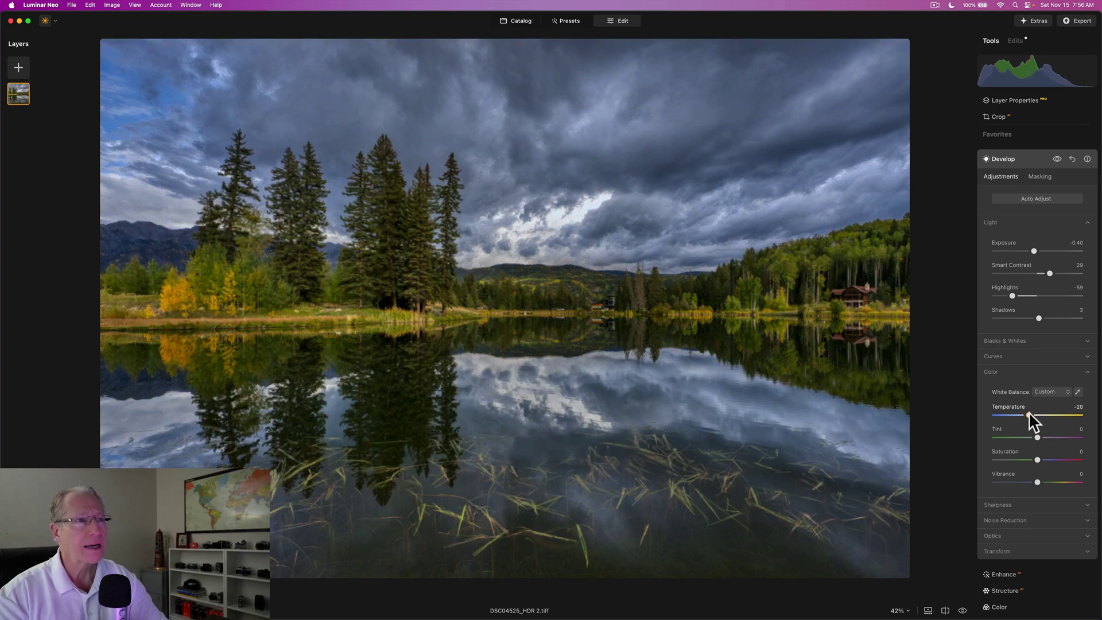
pyautogui.click(1028, 413)
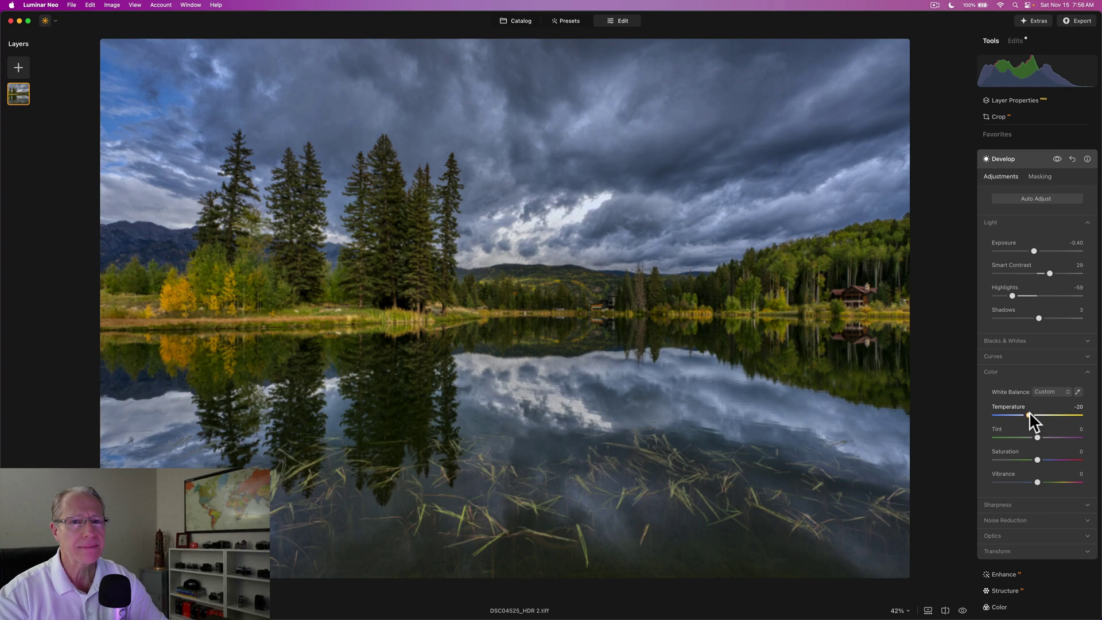
pyautogui.click(1029, 414)
pyautogui.moveTo(1038, 481); pyautogui.dragTo(1039, 482)
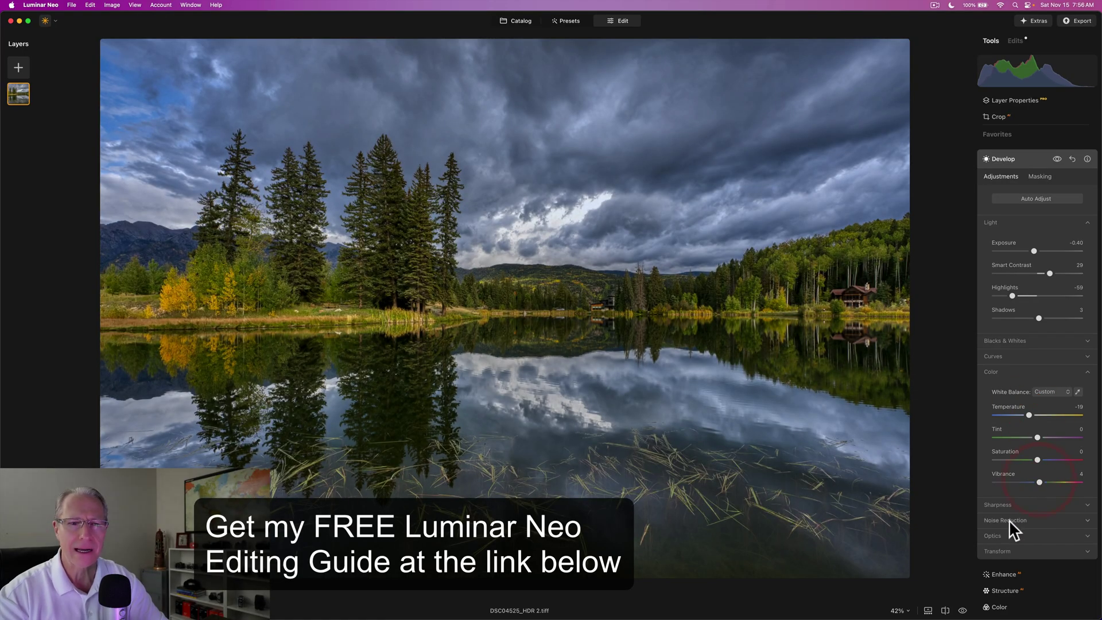
# Sharpen to 20, compare with and without the Develop edits, and collapse Develop
pyautogui.click(1007, 504)
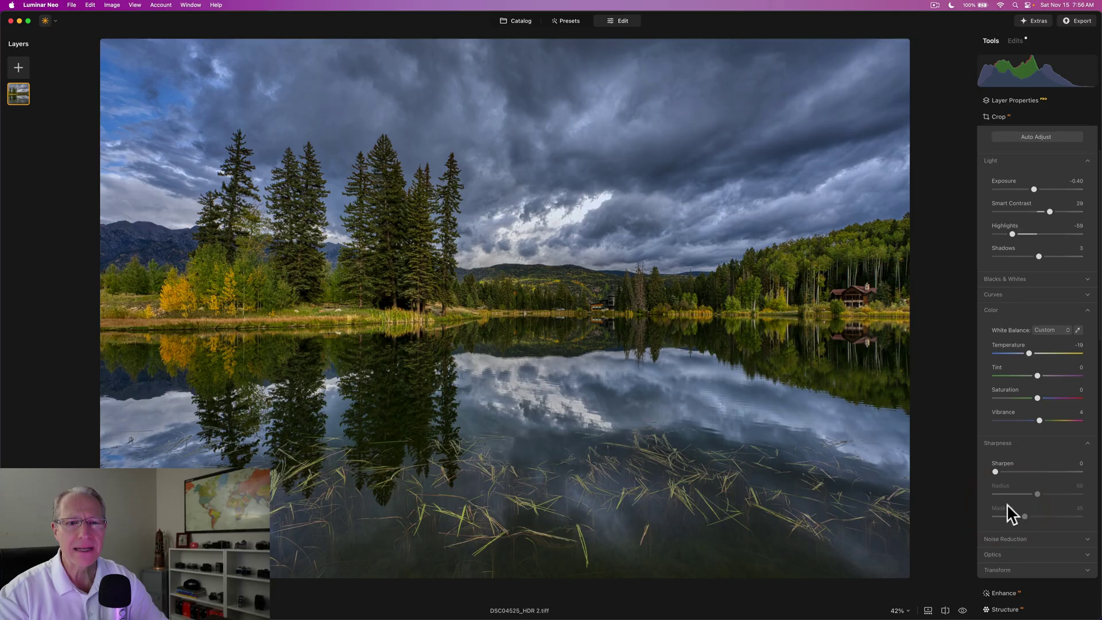
pyautogui.click(1010, 471)
pyautogui.scroll(2, 1008, 328)
pyautogui.click(1057, 159)
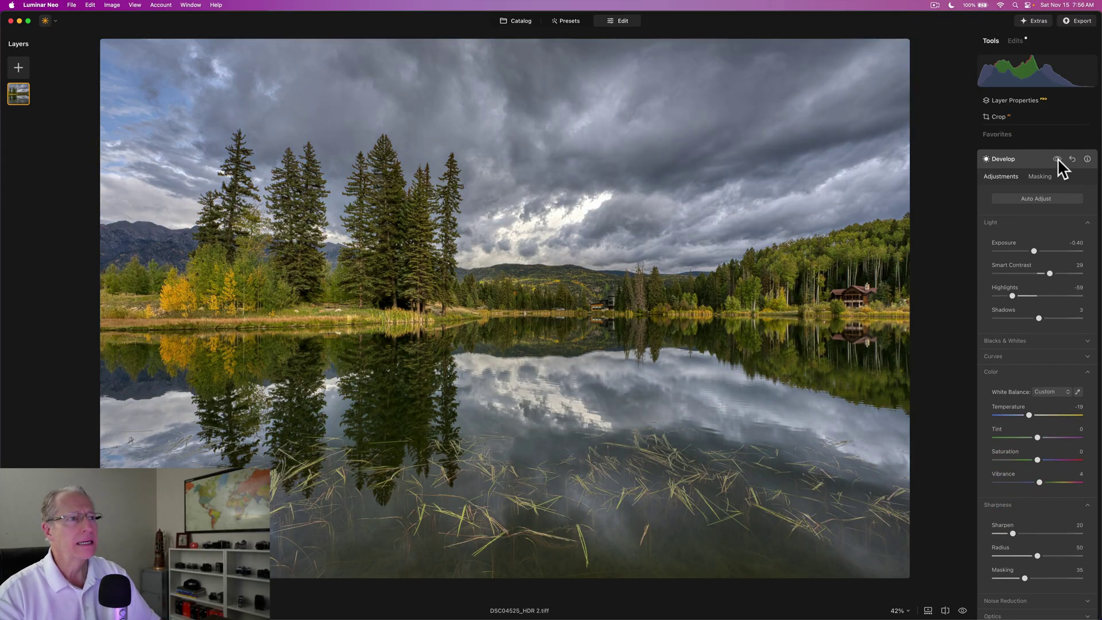
pyautogui.click(1057, 159)
pyautogui.click(1057, 159)
pyautogui.click(1058, 158)
pyautogui.click(1027, 159)
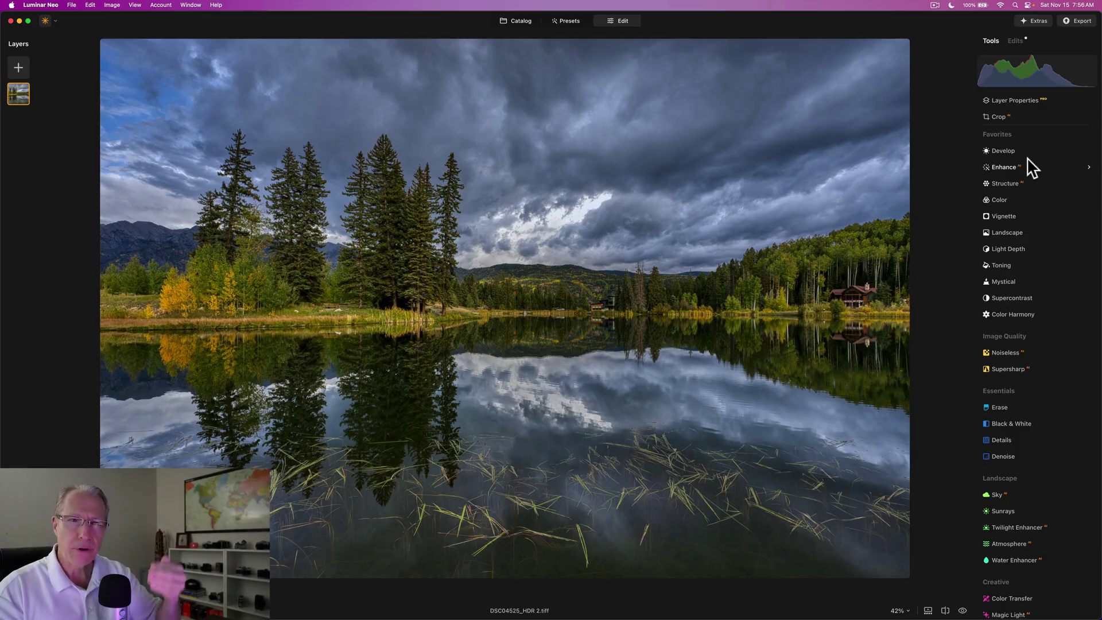
# Set Supercontrast Midtones Contrast to 23 and Midtones Balance to -40
pyautogui.click(1001, 297)
pyautogui.scroll(-4, 1001, 296)
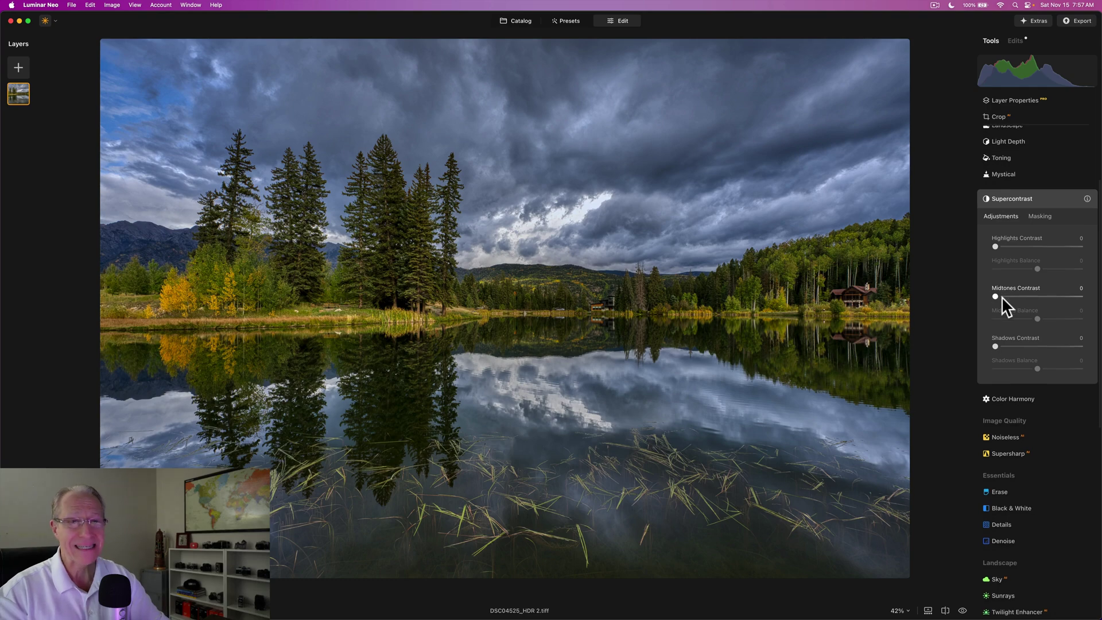
pyautogui.moveTo(1001, 296); pyautogui.dragTo(1014, 302)
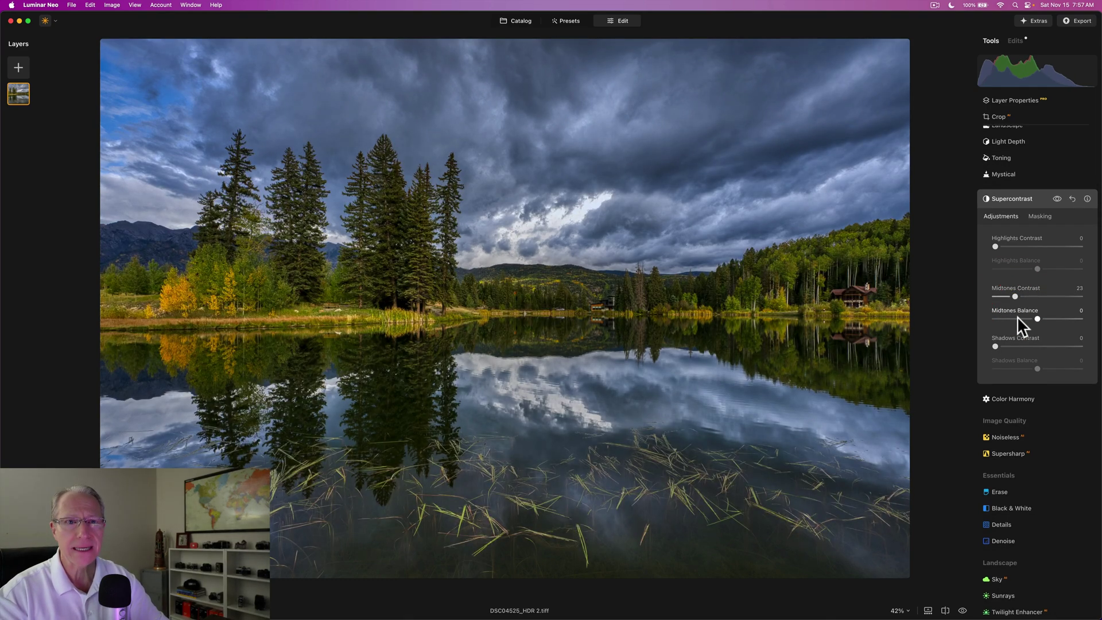
pyautogui.click(1018, 318)
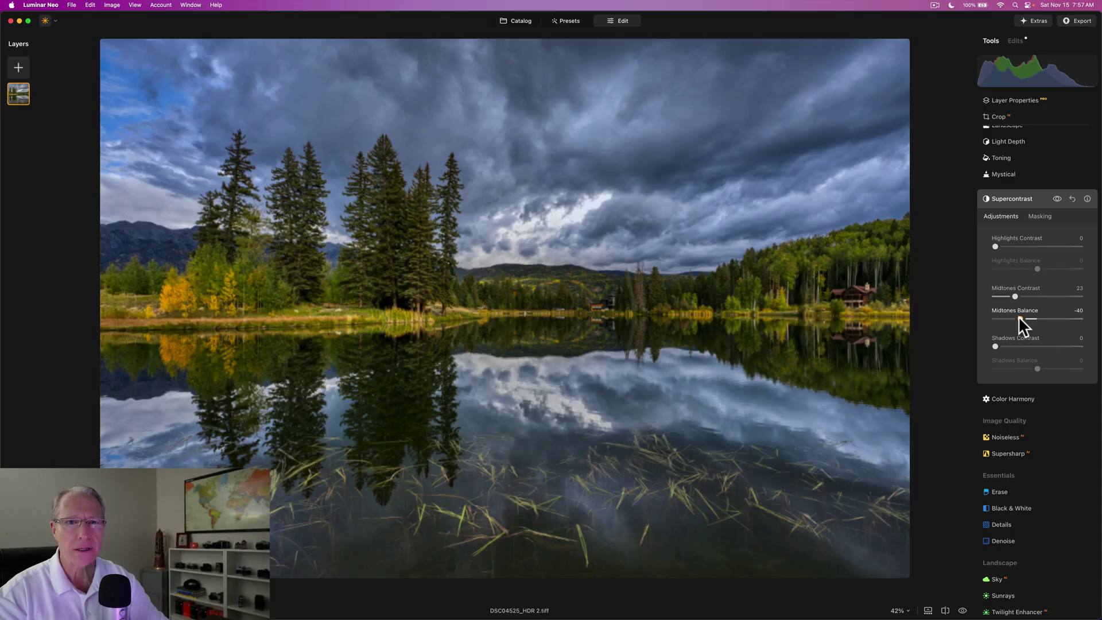
pyautogui.click(1019, 317)
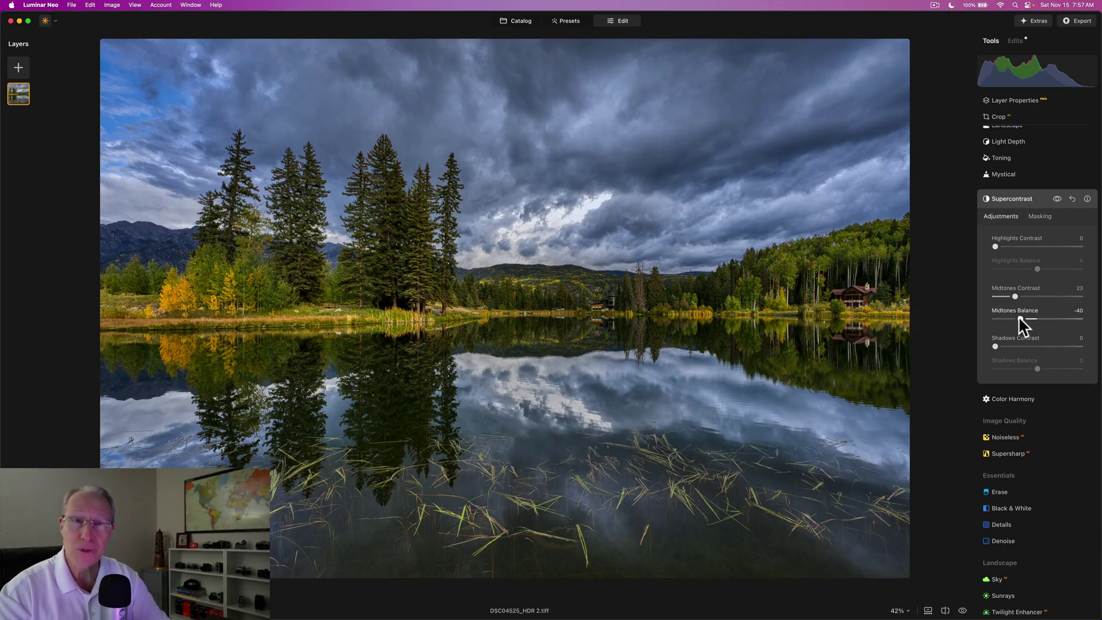
# Set Shadows Contrast 25 and Shadows Balance 24, compare, then collapse Supercontrast
pyautogui.click(1015, 346)
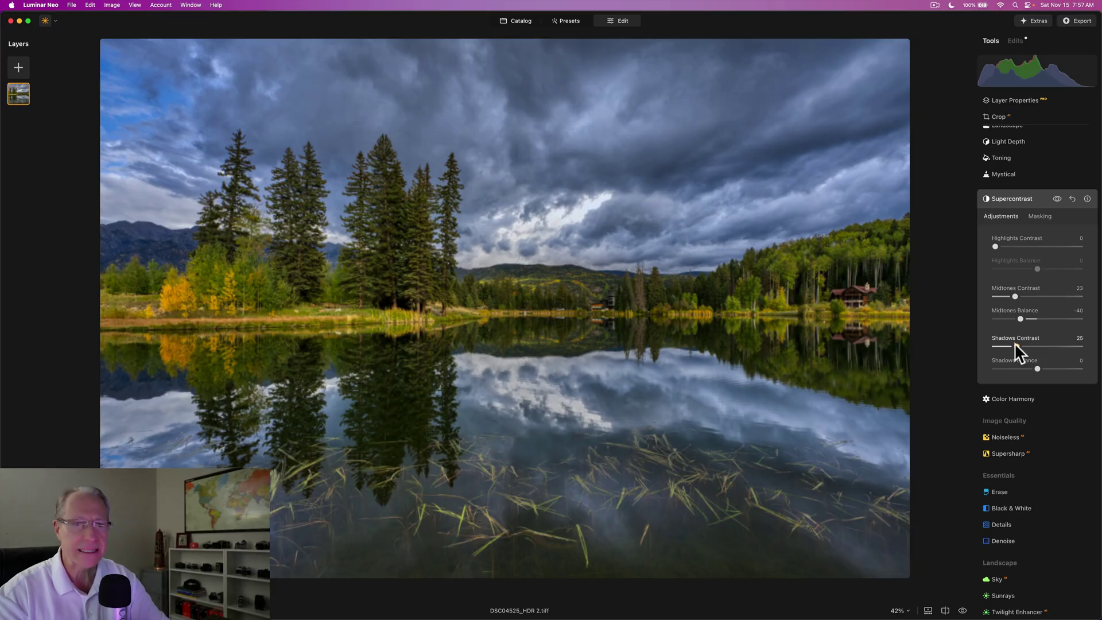
pyautogui.moveTo(1037, 369); pyautogui.dragTo(1042, 369)
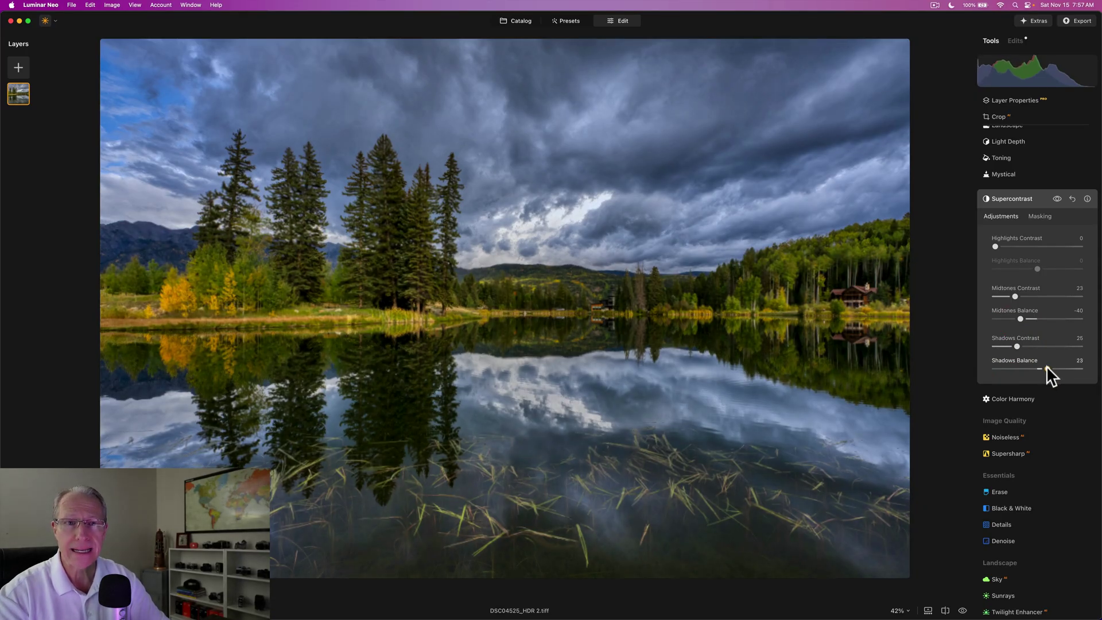
pyautogui.moveTo(1047, 368); pyautogui.dragTo(1047, 369)
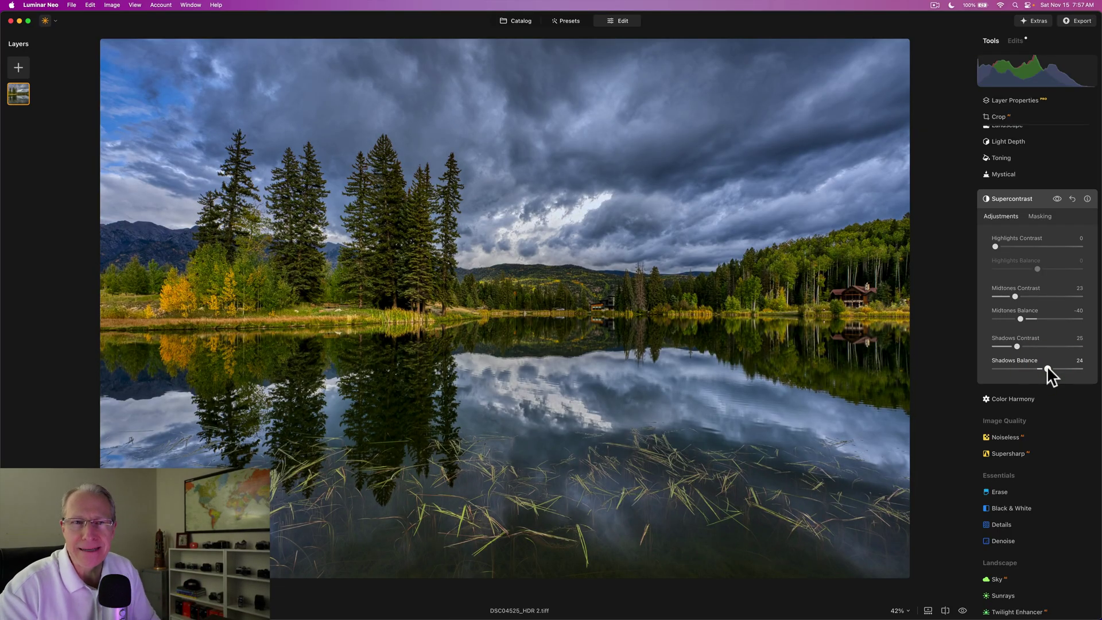
pyautogui.click(1056, 199)
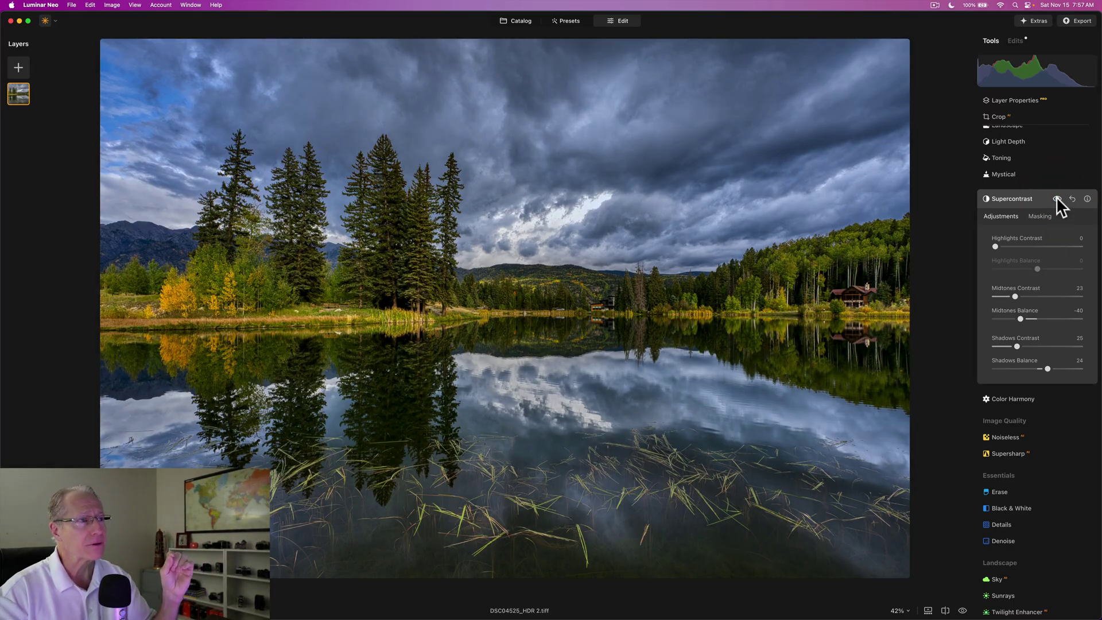
pyautogui.click(1056, 199)
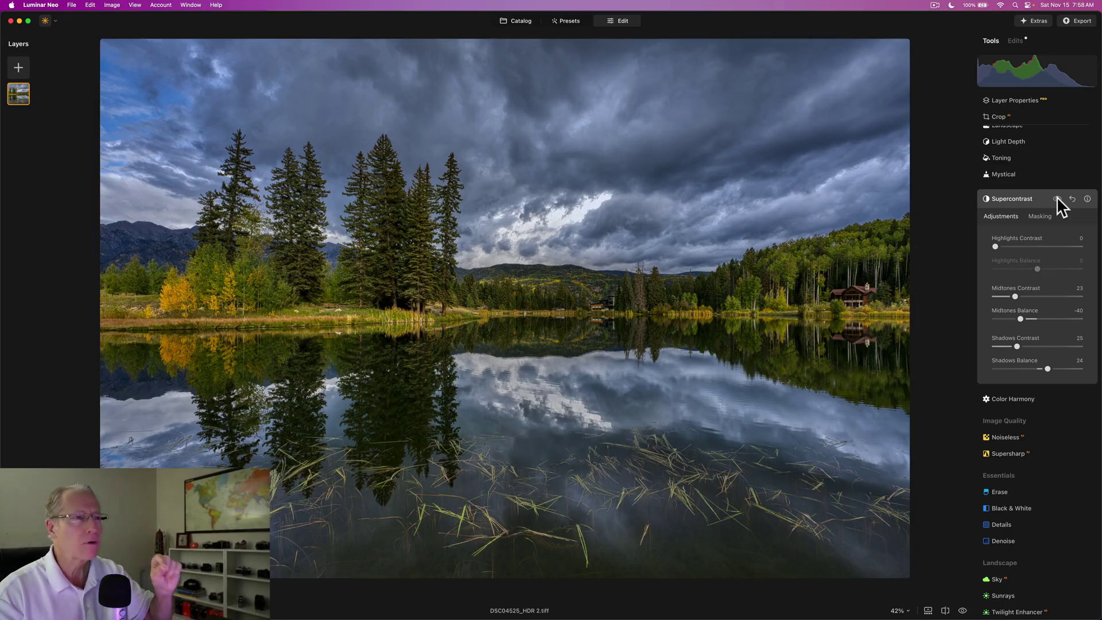
pyautogui.click(1057, 198)
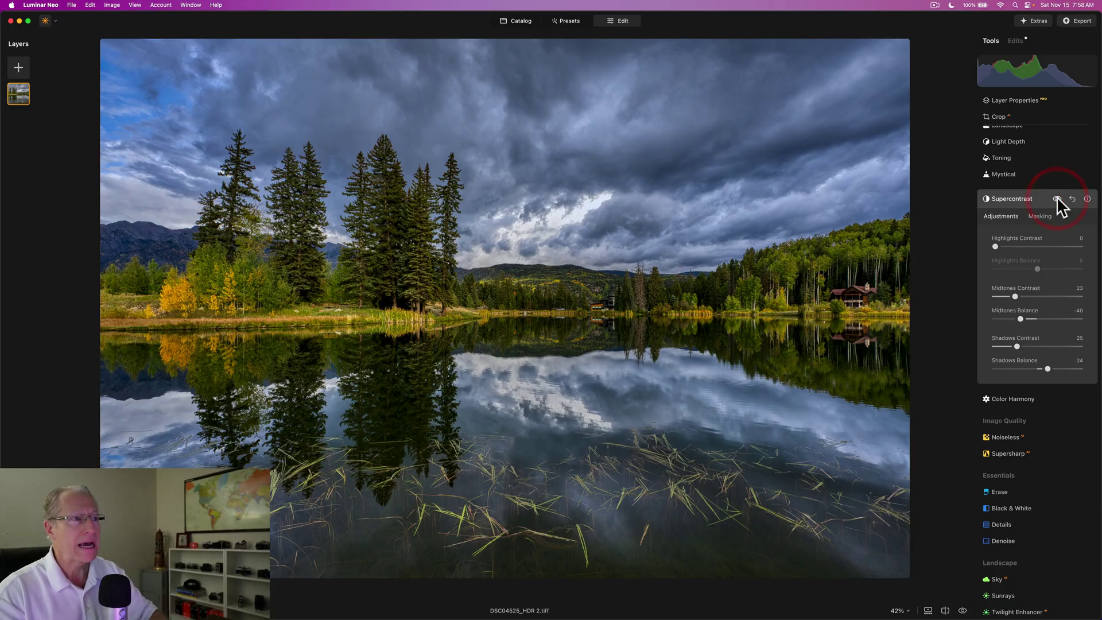
pyautogui.click(1035, 201)
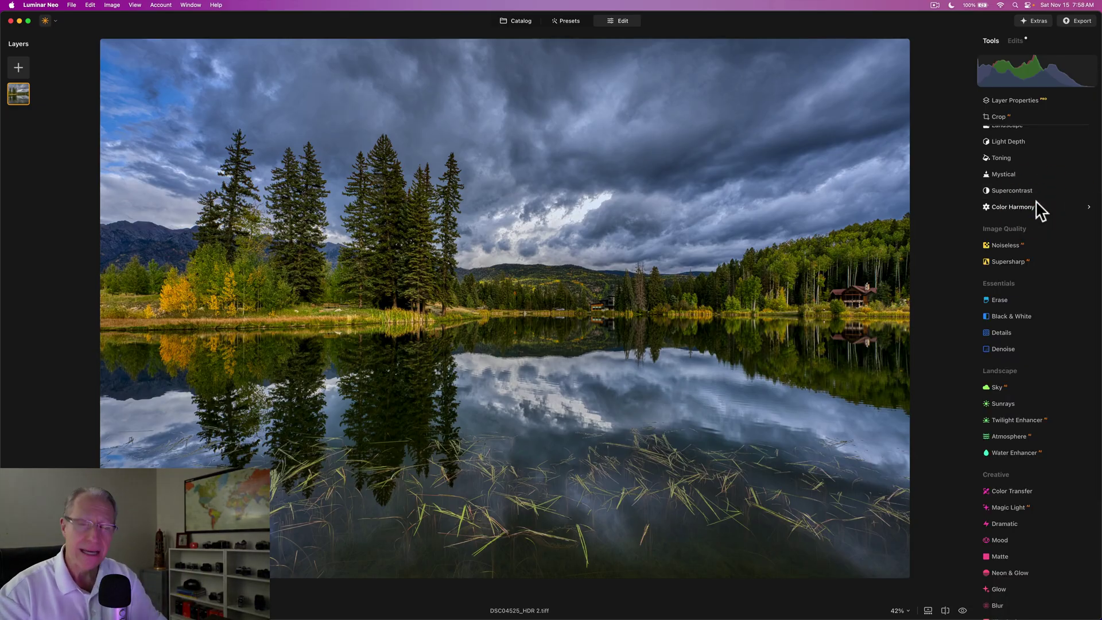
# Apply Light Depth at Amount 26, darkening the stormy sky
pyautogui.scroll(5, 1036, 202)
pyautogui.click(1012, 248)
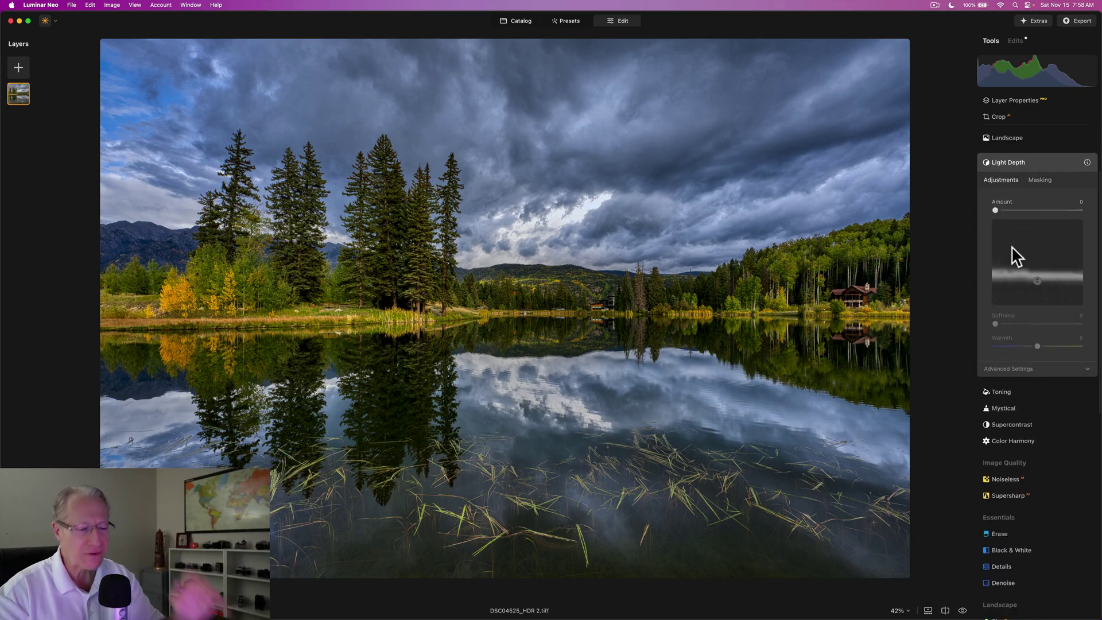
pyautogui.click(1016, 210)
pyautogui.click(1016, 210)
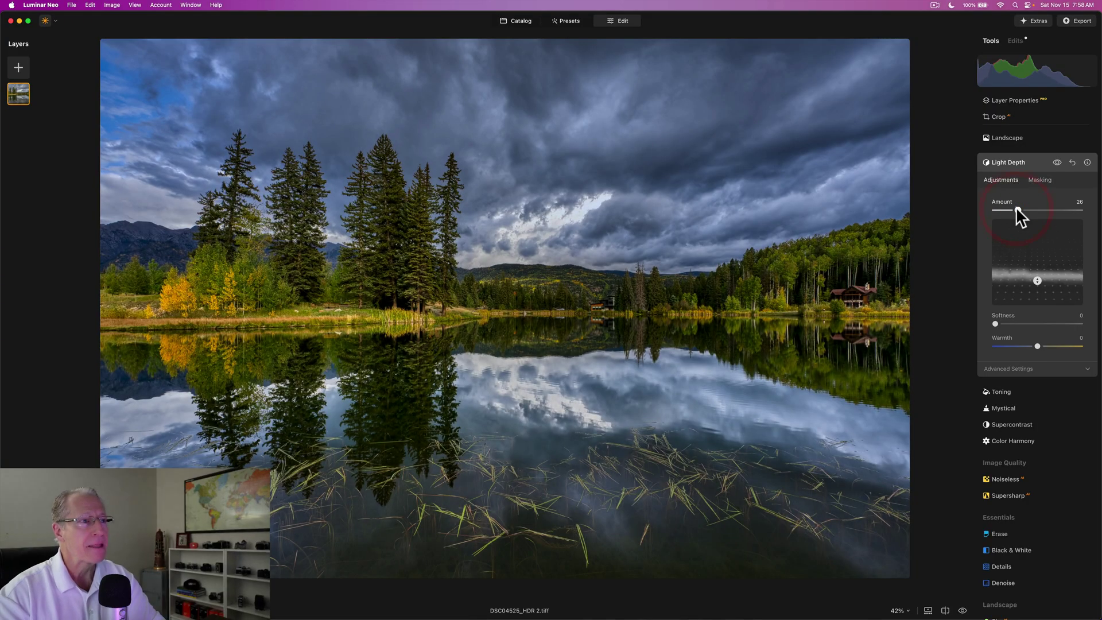
pyautogui.click(1038, 281)
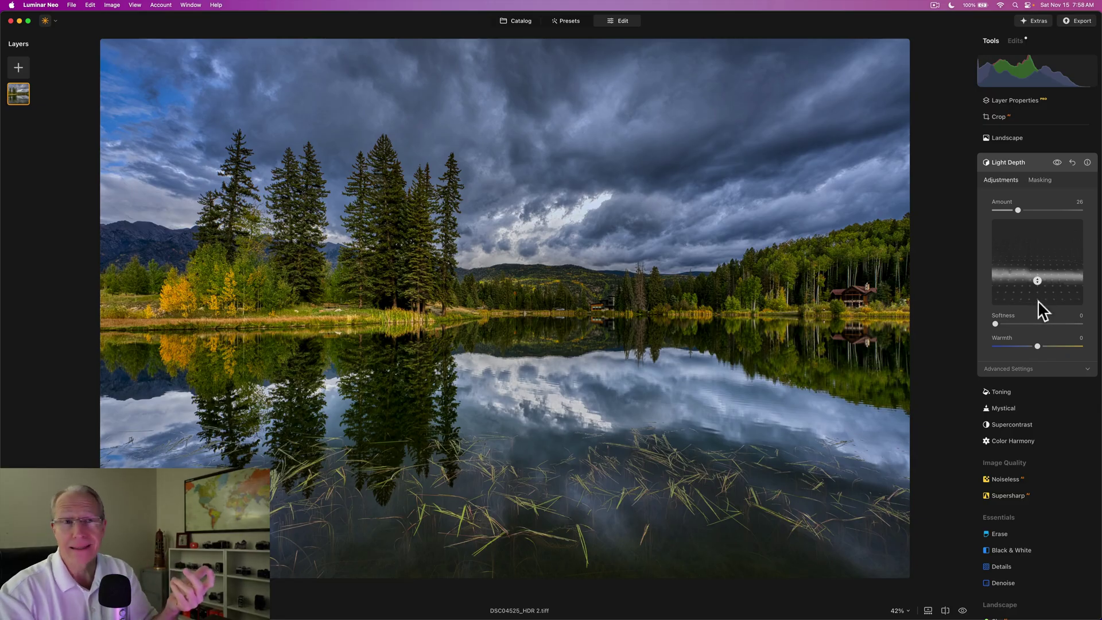
pyautogui.moveTo(1038, 283); pyautogui.dragTo(1037, 229)
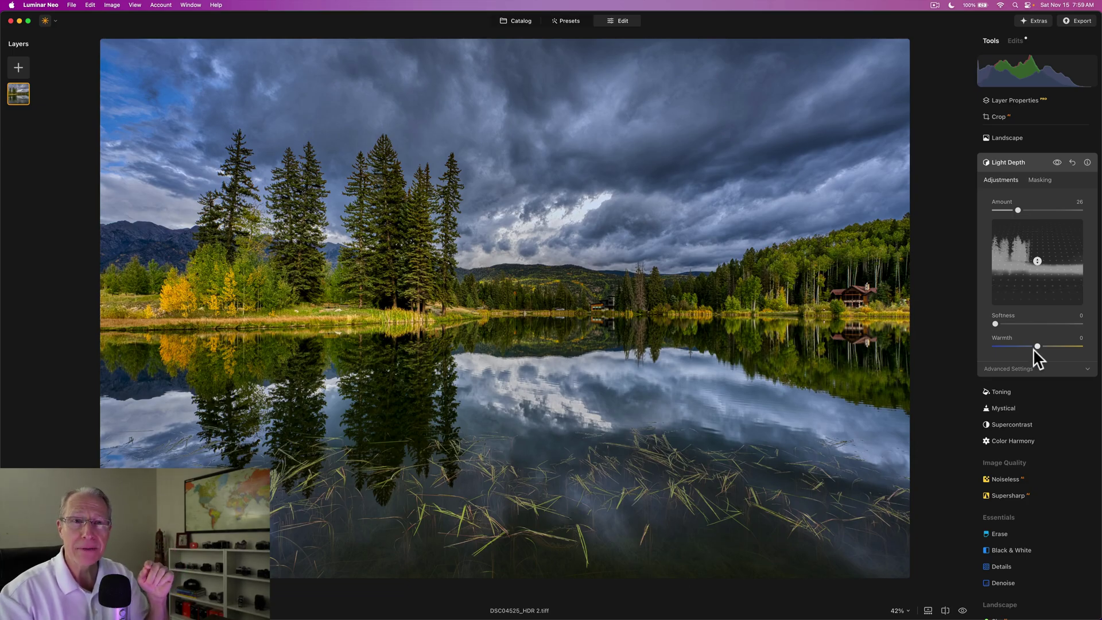
# Set Light Depth Warmth to 20 and compare the effect on and off
pyautogui.moveTo(1038, 346); pyautogui.dragTo(1039, 346)
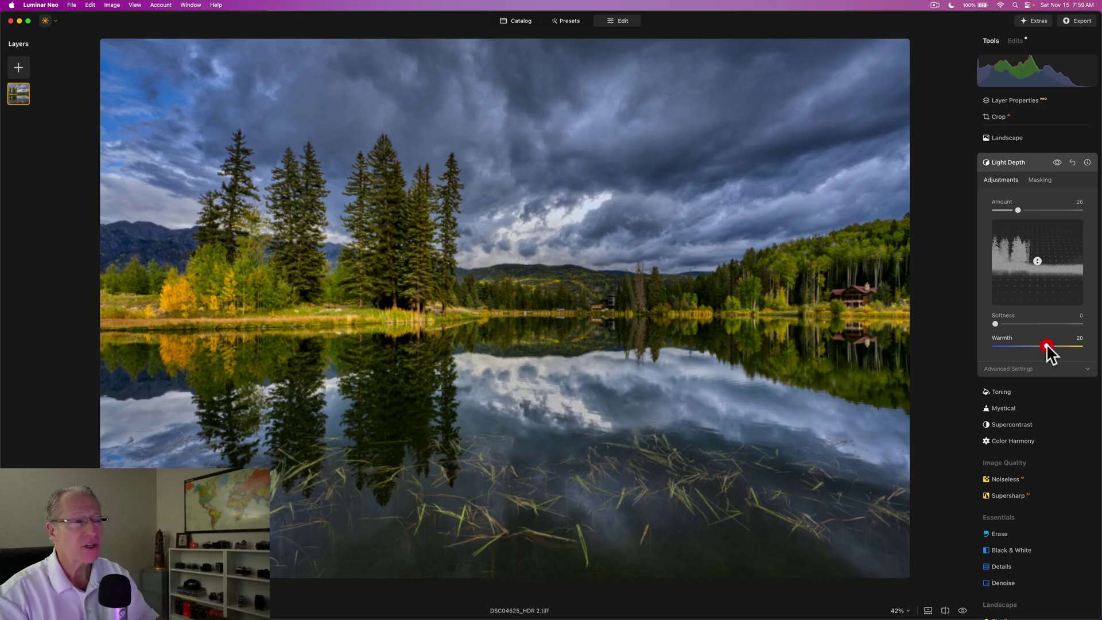
pyautogui.moveTo(1046, 346); pyautogui.dragTo(1046, 346)
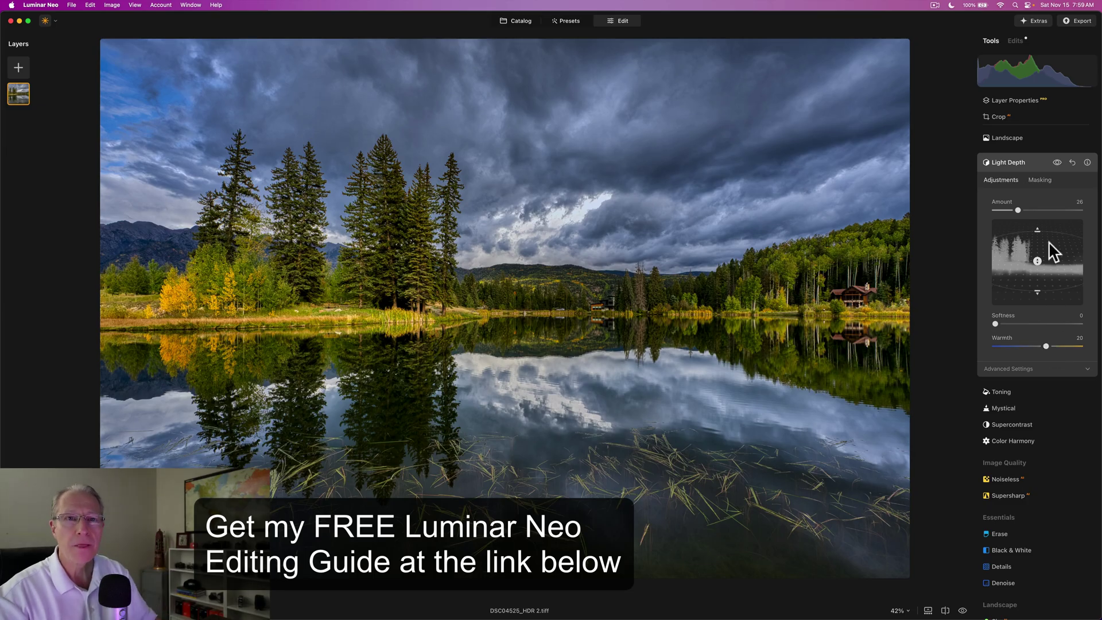
pyautogui.click(1056, 162)
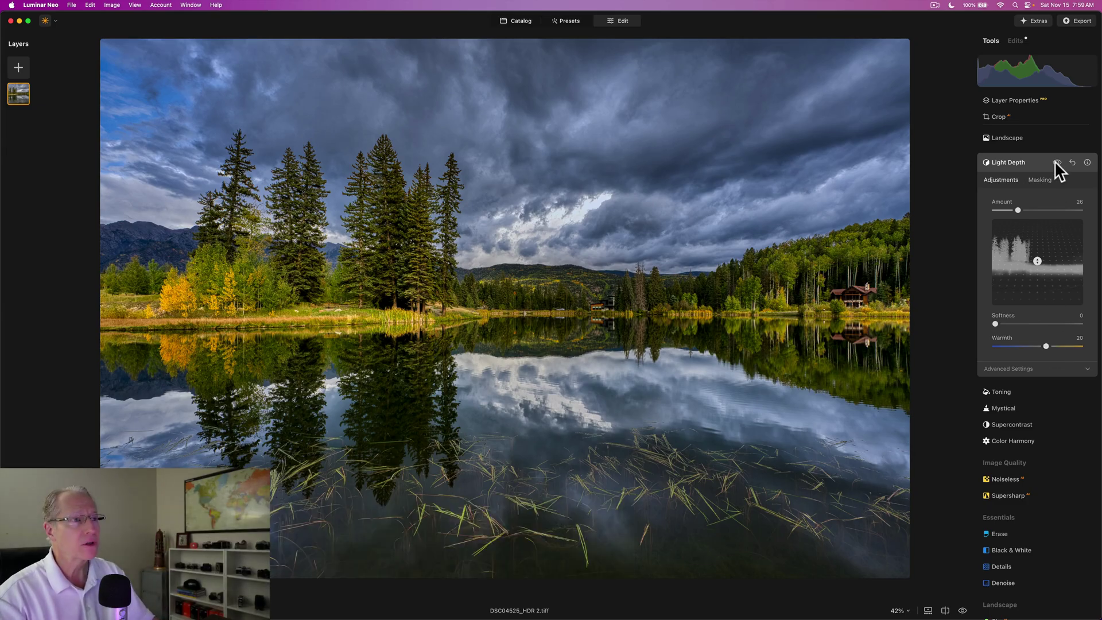
pyautogui.click(1057, 162)
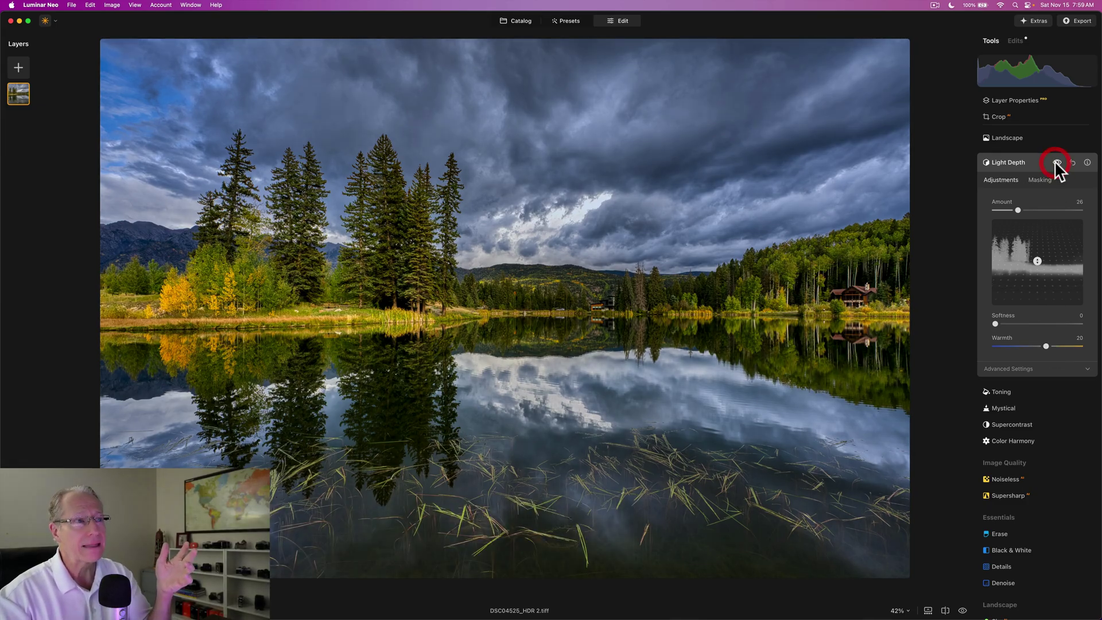
pyautogui.click(1057, 163)
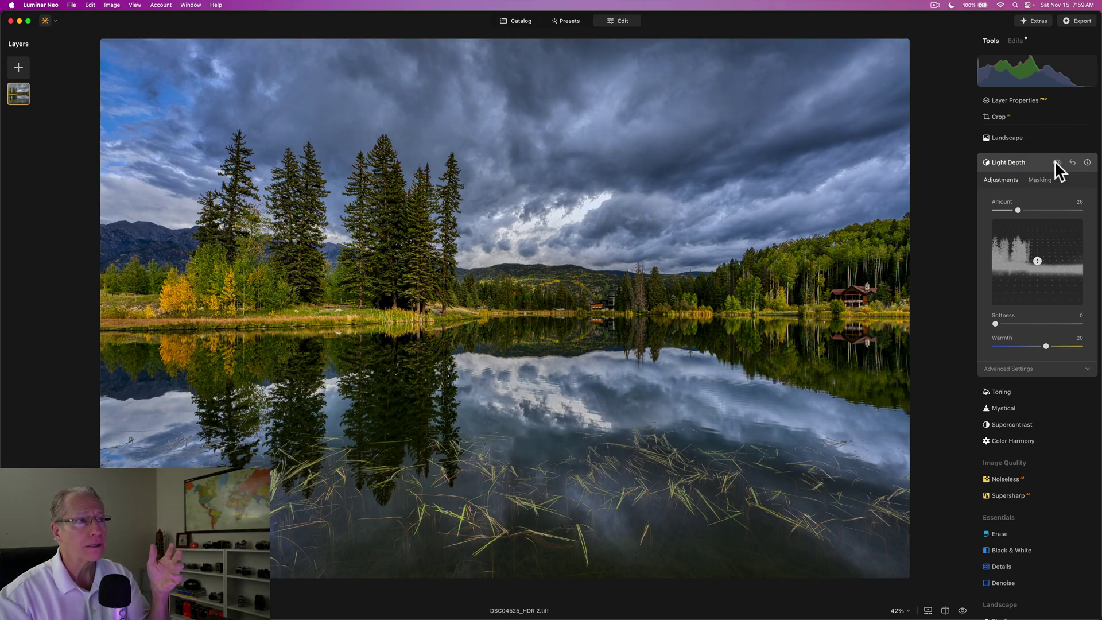
pyautogui.click(1056, 163)
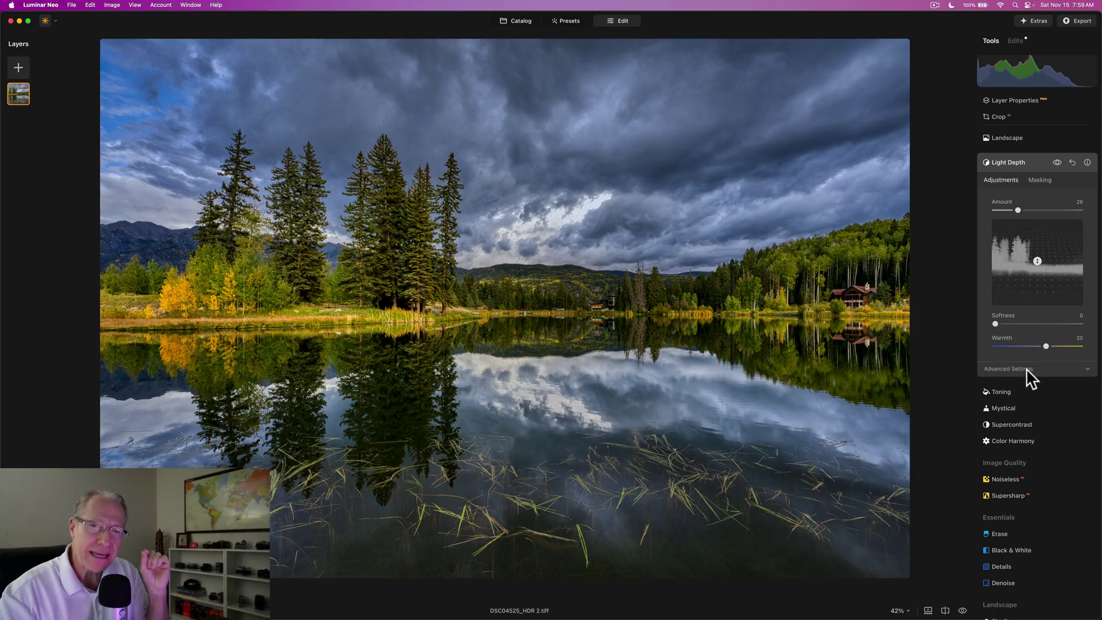
# Expand Light Depth's Advanced Settings, with Brightness Near and Far at -50
pyautogui.click(1027, 368)
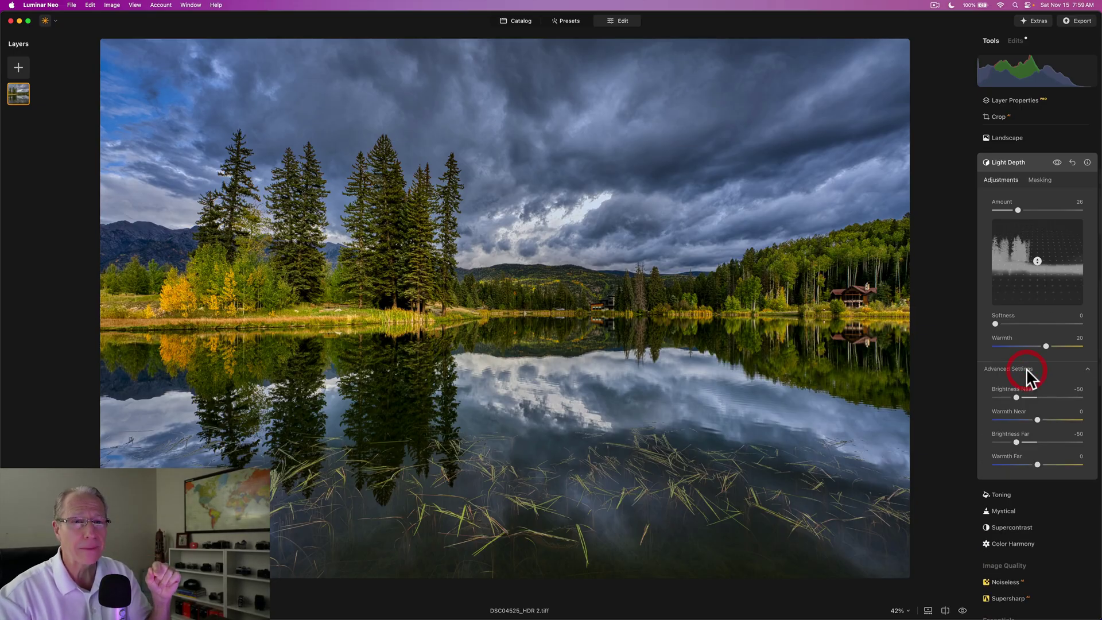
pyautogui.scroll(-2, 1028, 368)
pyautogui.moveTo(1039, 226)
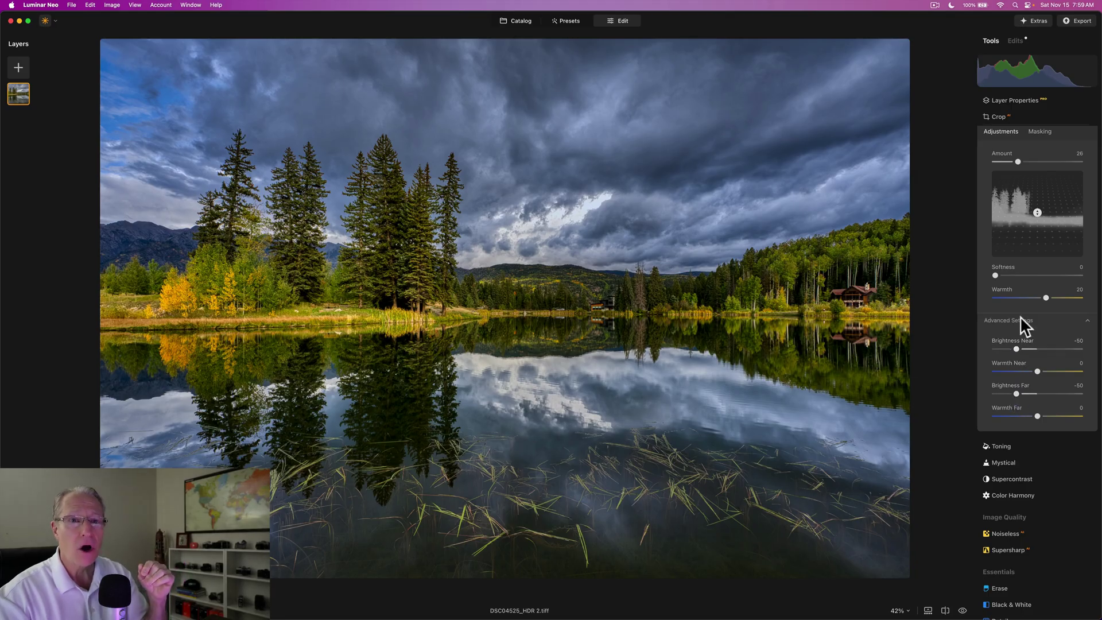
pyautogui.moveTo(1037, 247)
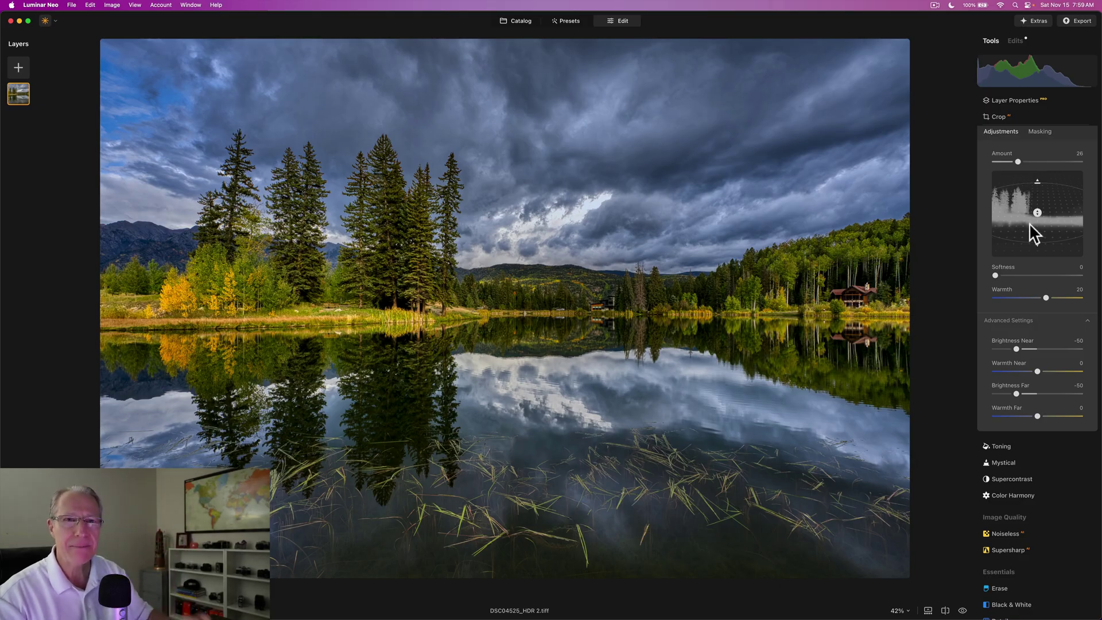
pyautogui.scroll(3, 1077, 199)
# Compare the photo with and without Light Depth, leave it on, and collapse it
pyautogui.click(1058, 182)
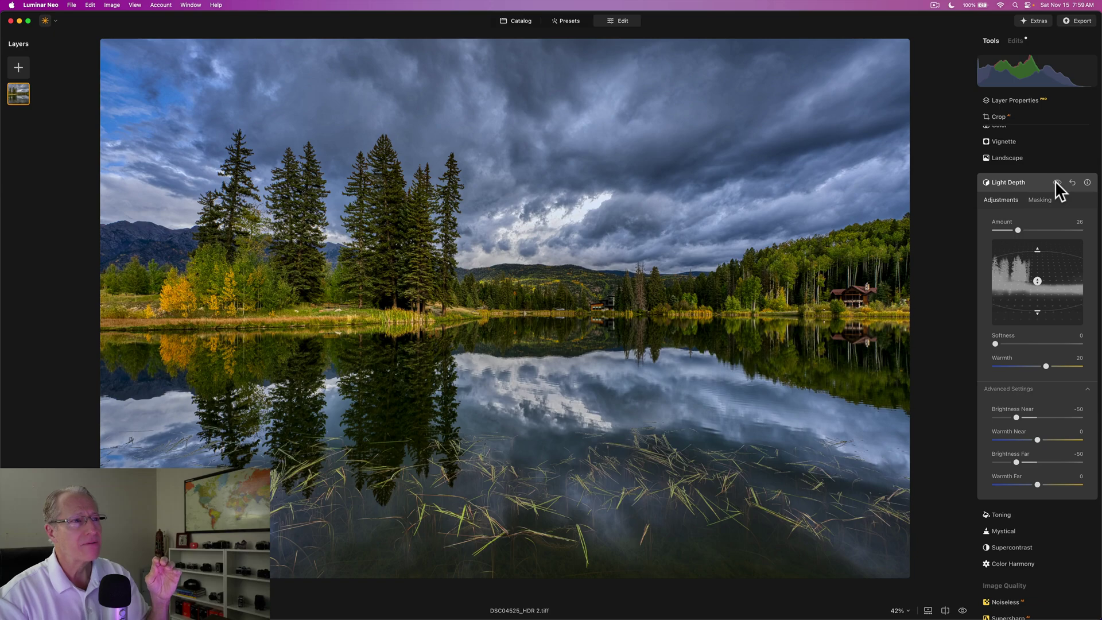
pyautogui.click(1058, 182)
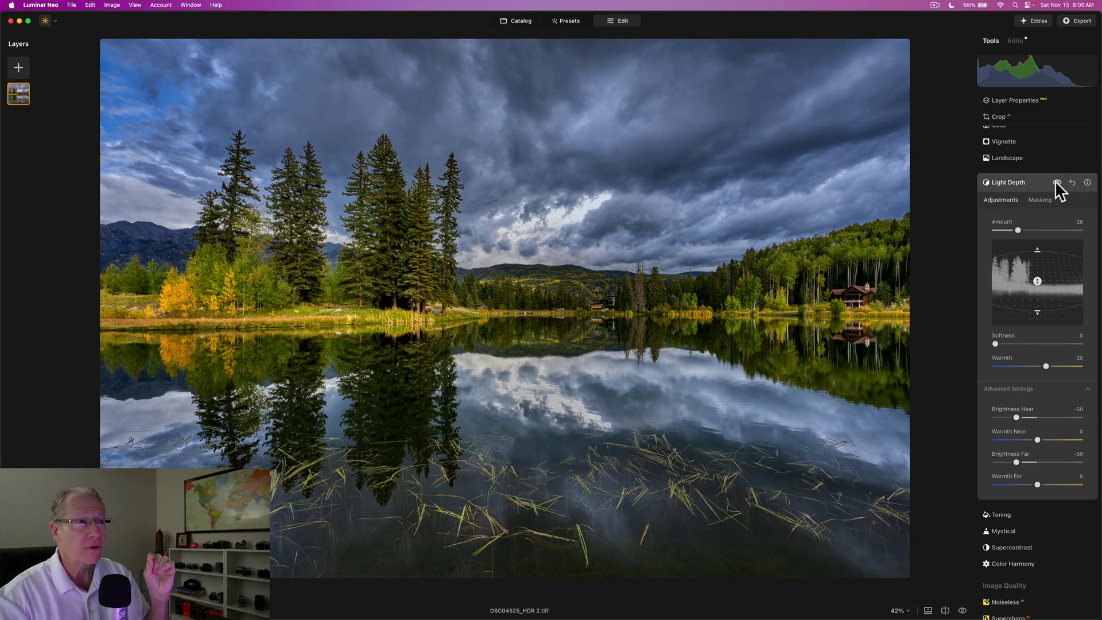
pyautogui.click(1058, 182)
pyautogui.click(1058, 182)
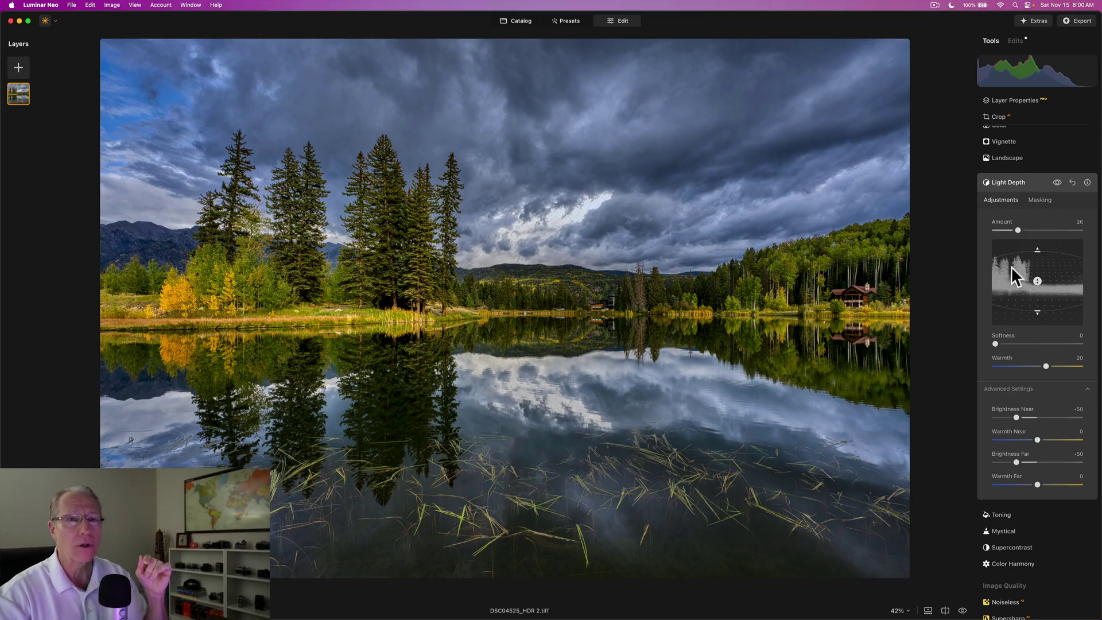
pyautogui.click(1056, 180)
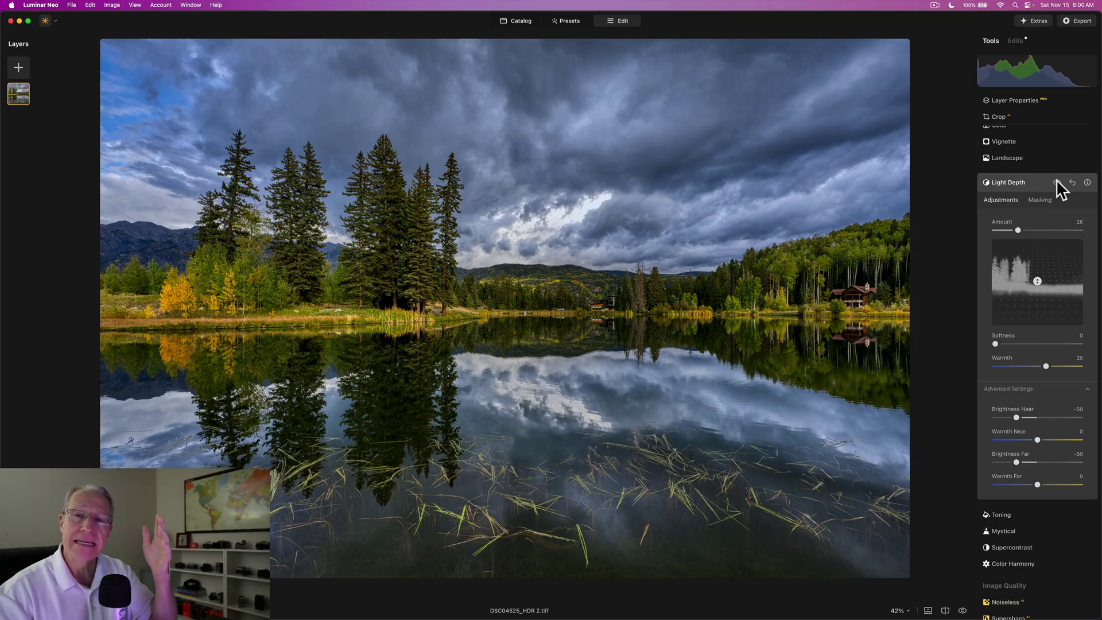
pyautogui.click(1056, 181)
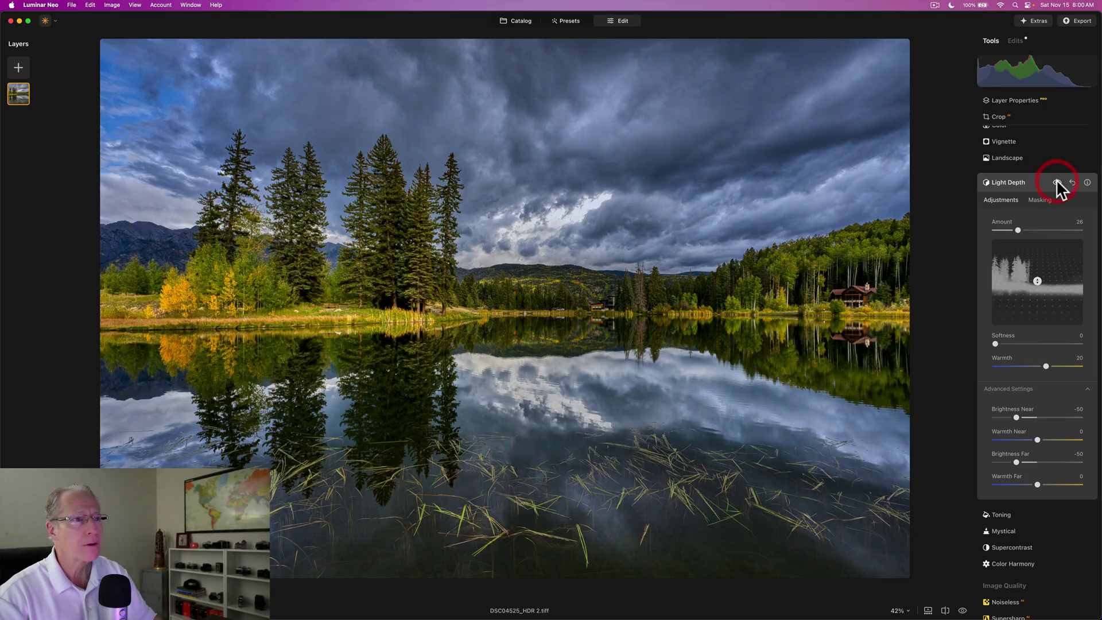
pyautogui.click(1041, 181)
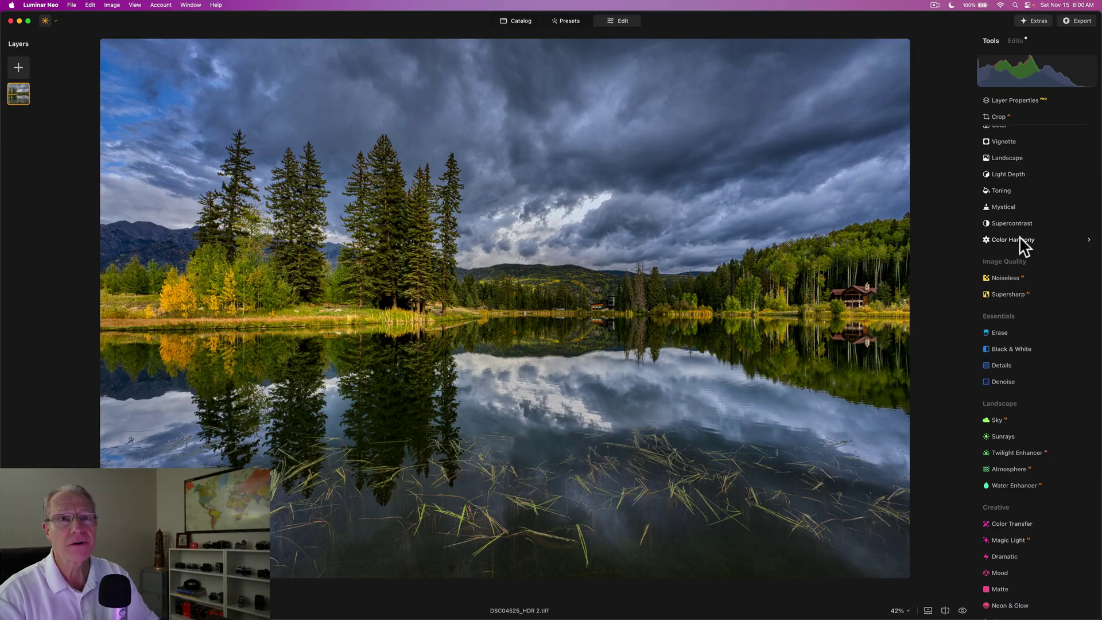
# In the Landscape tool, set Golden Hour to 39 and Dehaze to 9
pyautogui.scroll(2, 1019, 242)
pyautogui.click(1009, 220)
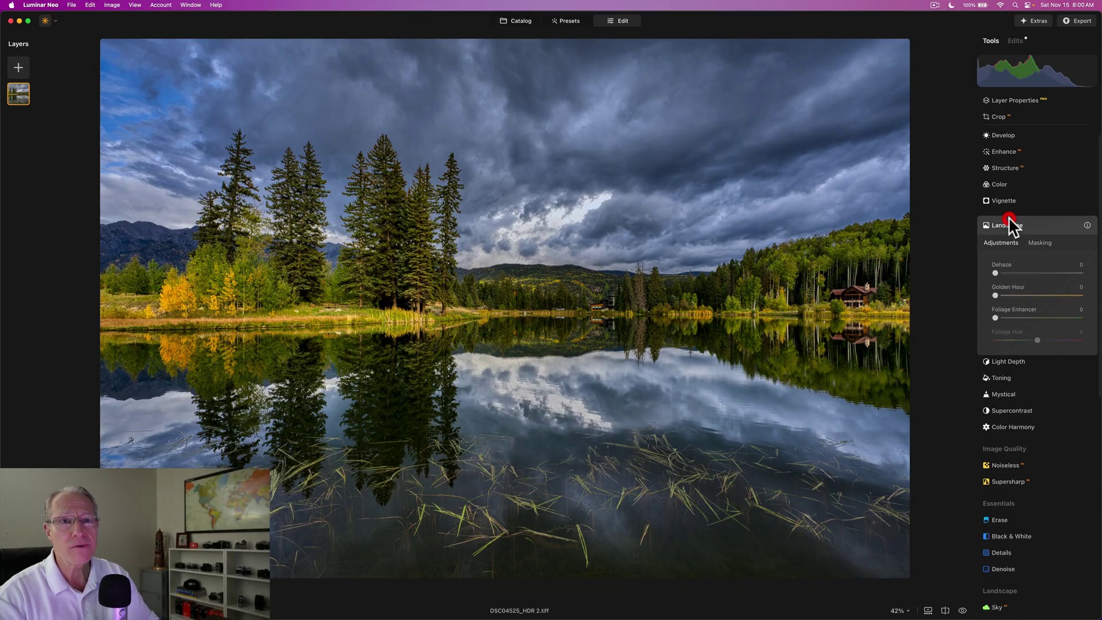
pyautogui.click(1012, 295)
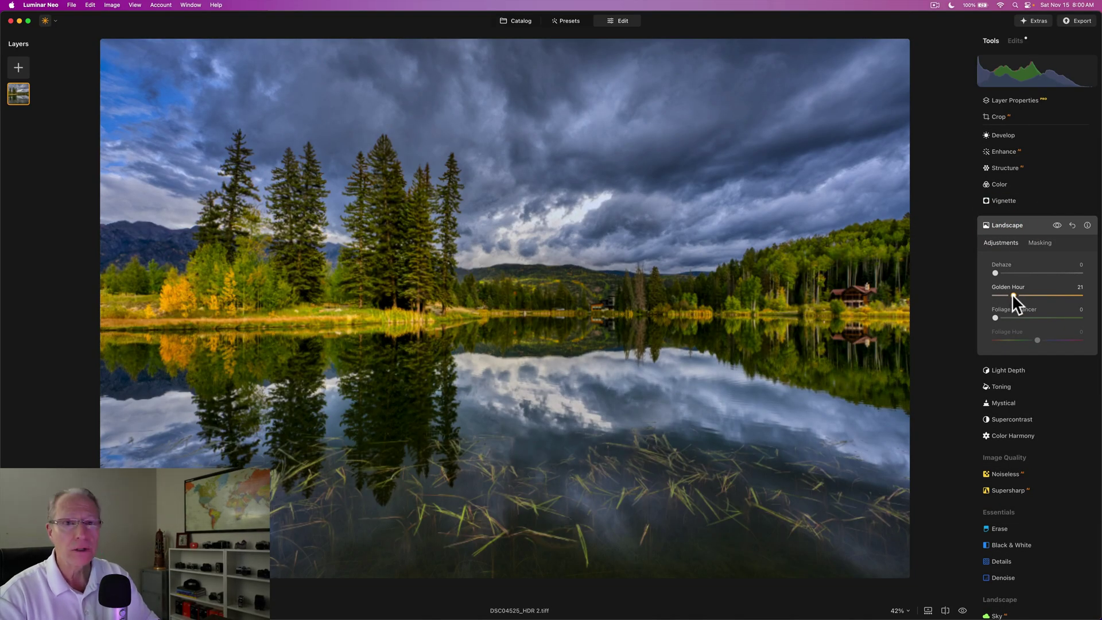
pyautogui.moveTo(1012, 294); pyautogui.dragTo(1026, 292)
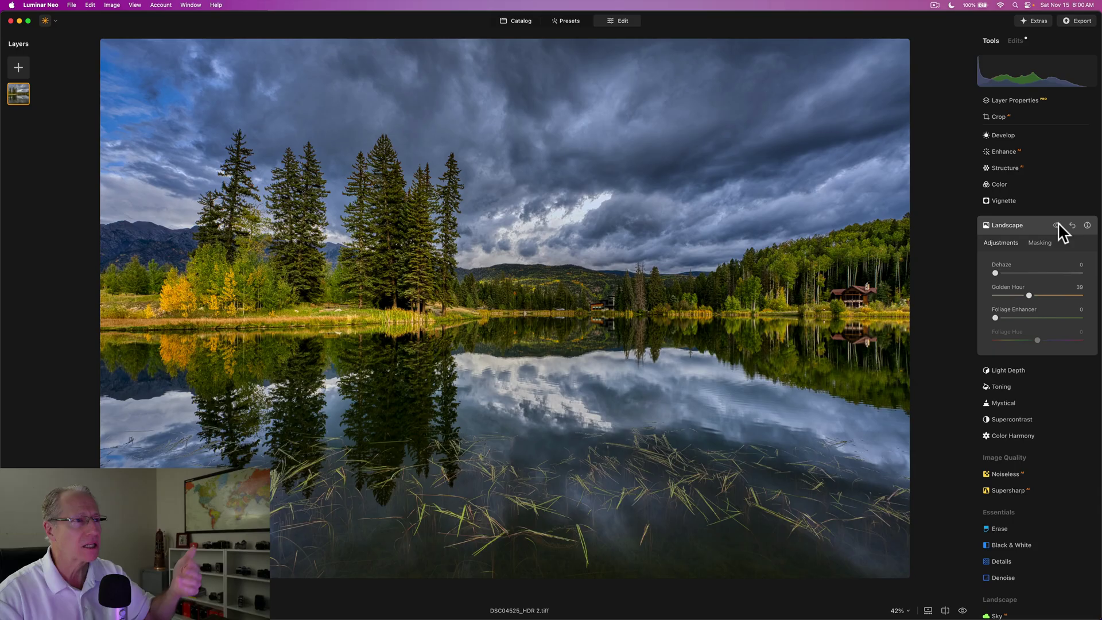
pyautogui.click(1058, 225)
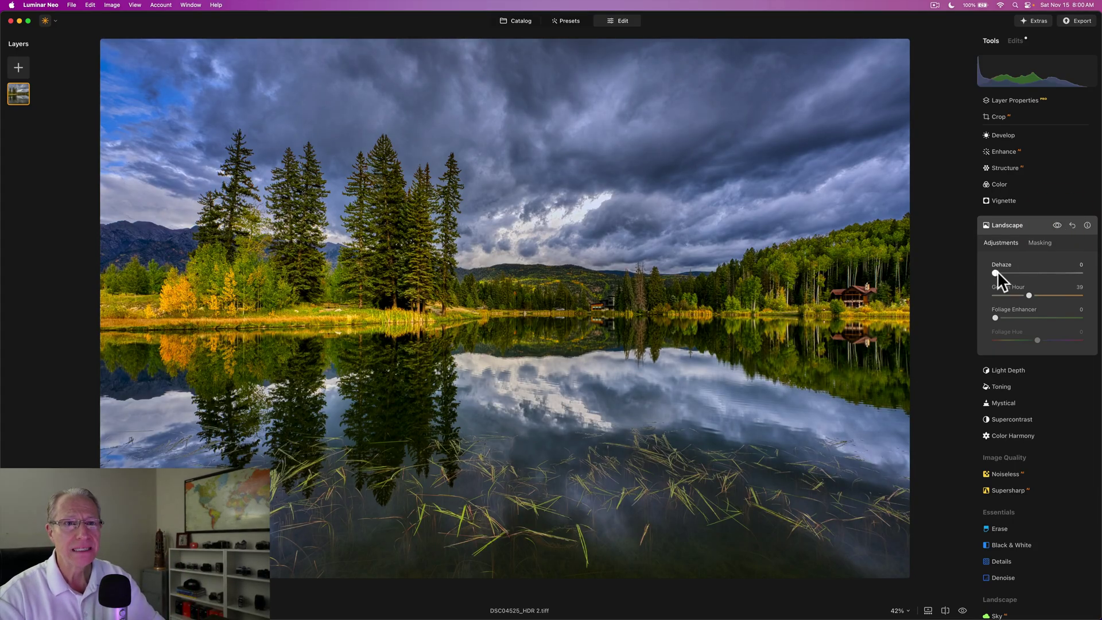
pyautogui.moveTo(997, 271); pyautogui.dragTo(1004, 271)
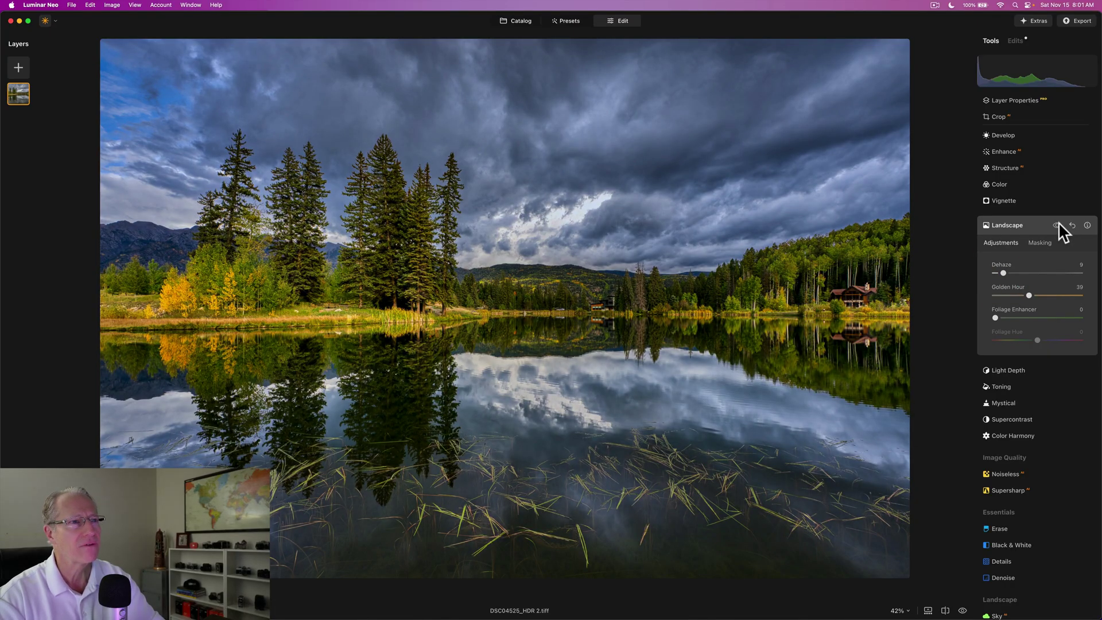
# Open Color Harmony and set Split Color Warmth Warm to 11
pyautogui.click(1025, 225)
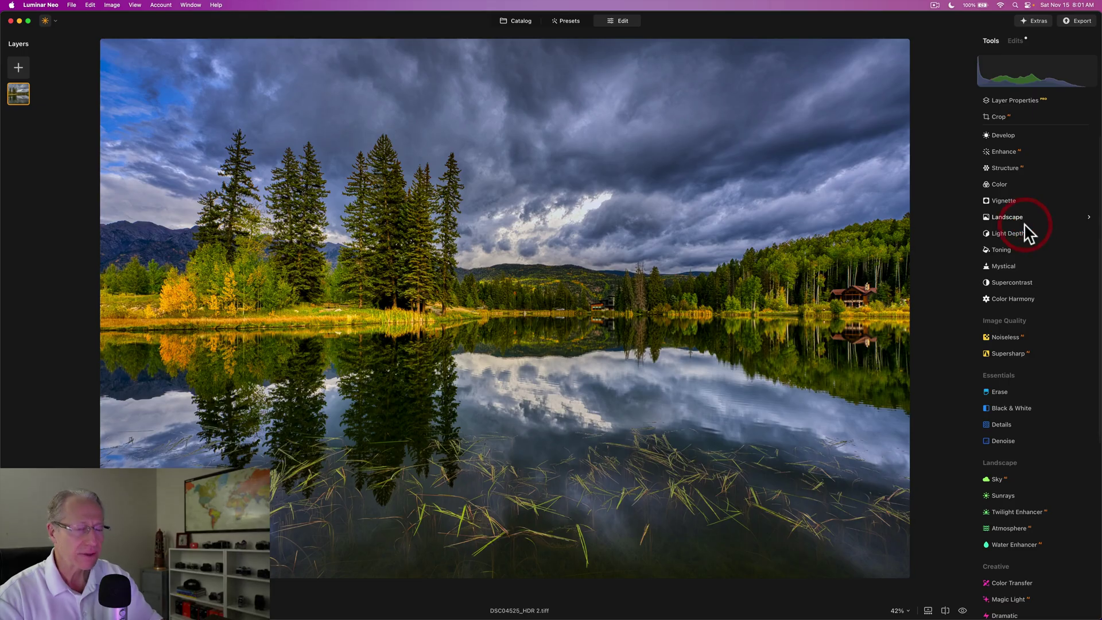
pyautogui.scroll(-2, 1020, 250)
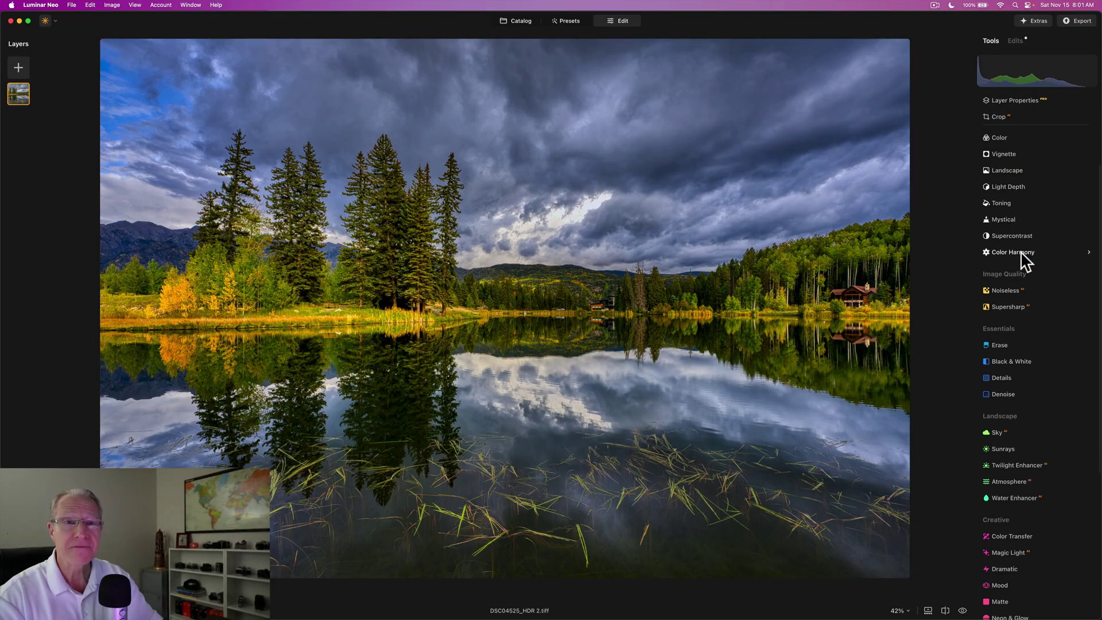
pyautogui.click(1021, 252)
pyautogui.scroll(-2, 1021, 252)
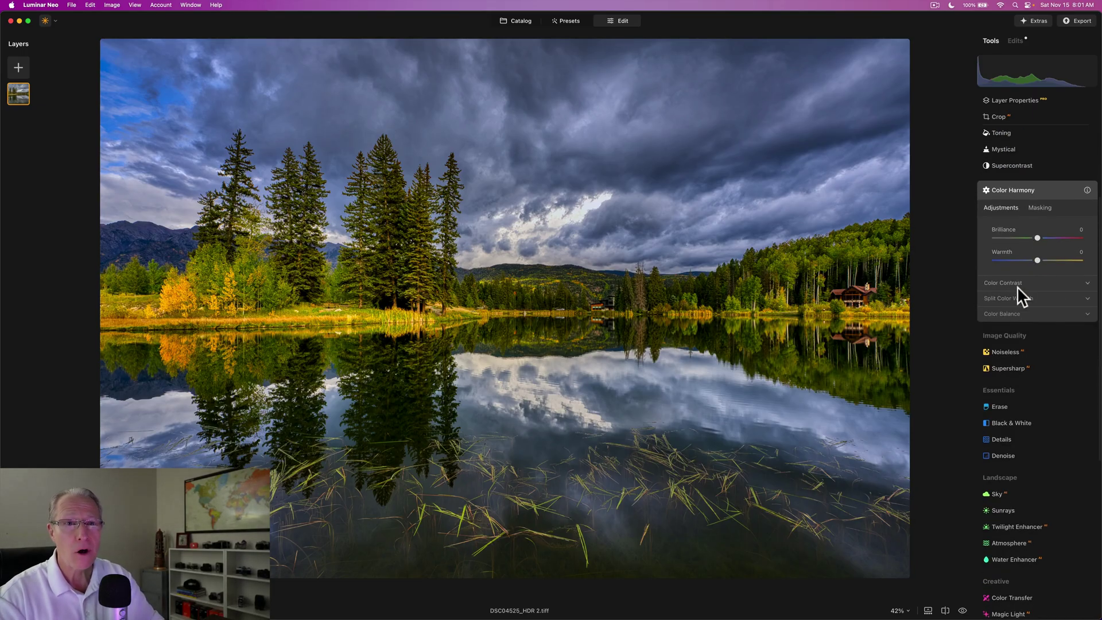
pyautogui.click(1016, 296)
pyautogui.click(1005, 370)
pyautogui.scroll(-2, 1007, 359)
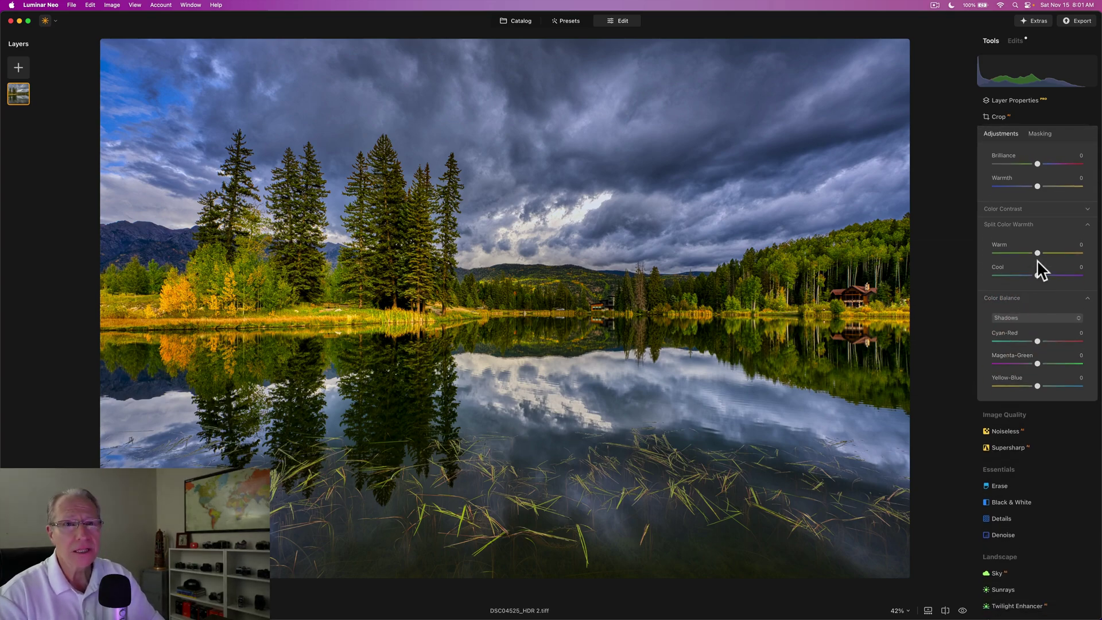
pyautogui.moveTo(1039, 251); pyautogui.dragTo(1042, 268)
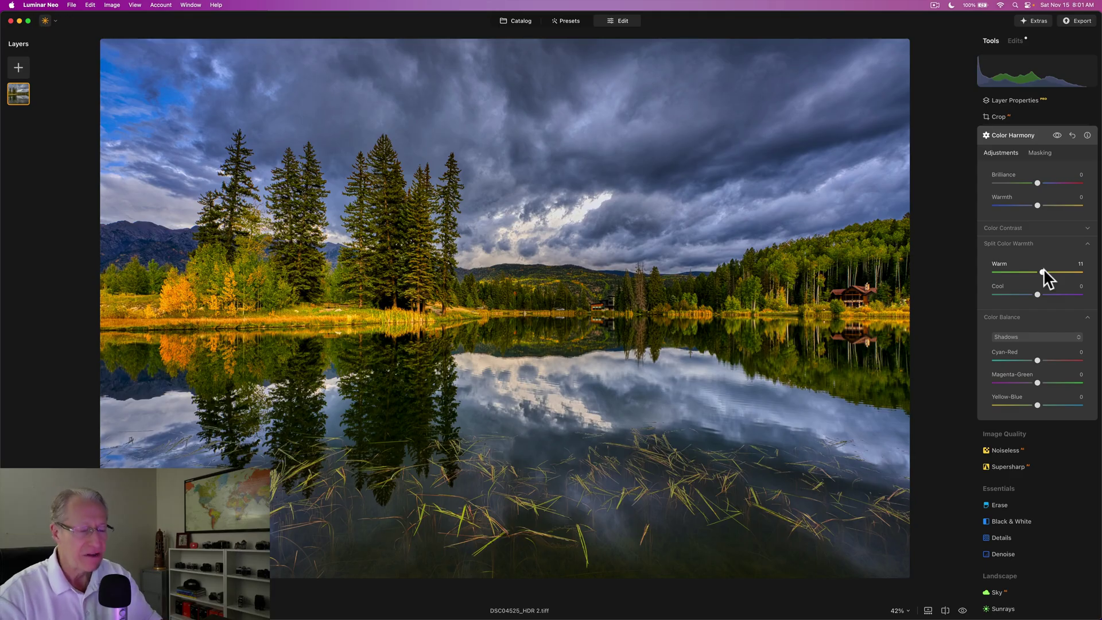
# Set the shadows' Color Balance Yellow-Blue slider to 5
pyautogui.scroll(-2, 1042, 268)
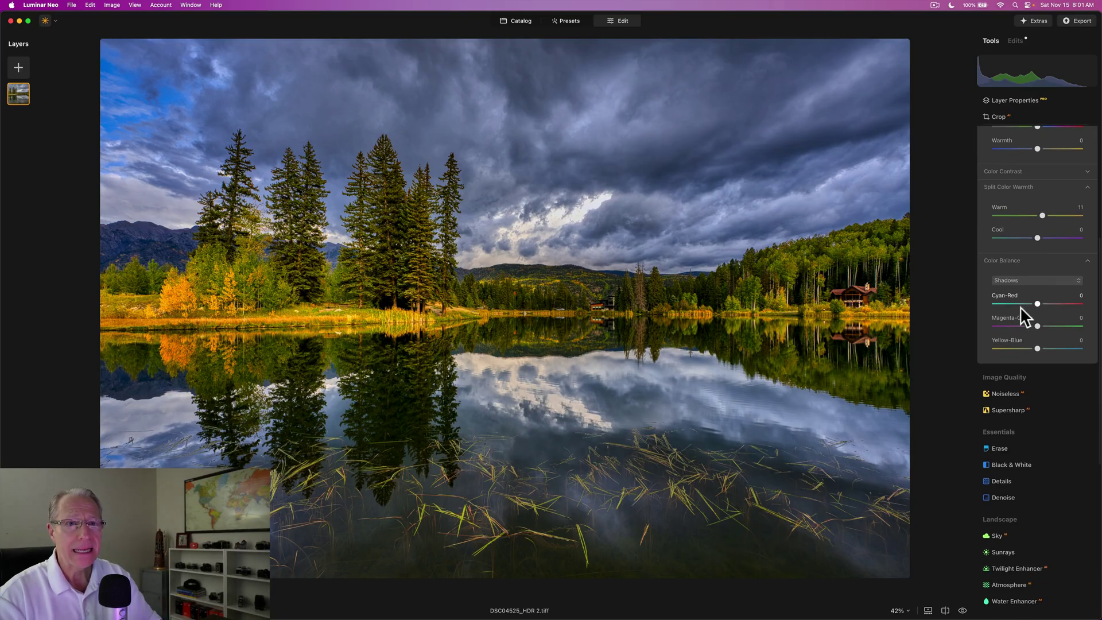
pyautogui.moveTo(1038, 346); pyautogui.dragTo(1039, 346)
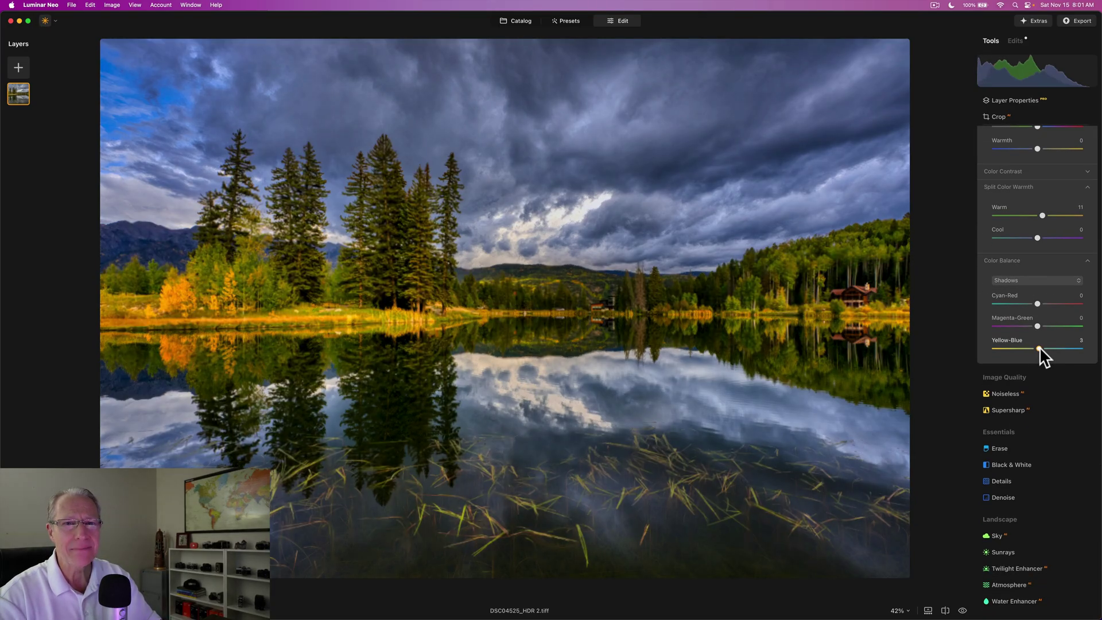
pyautogui.click(1040, 348)
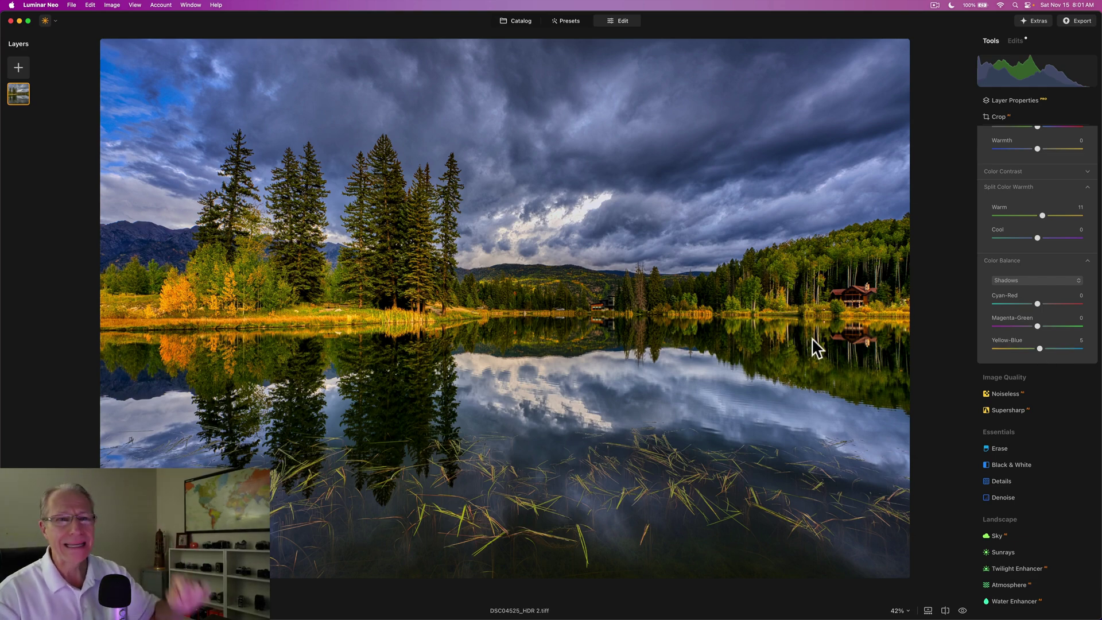
# Switch Color Balance to Highlights, set Cyan-Red to 12, and collapse Color Harmony
pyautogui.click(1021, 280)
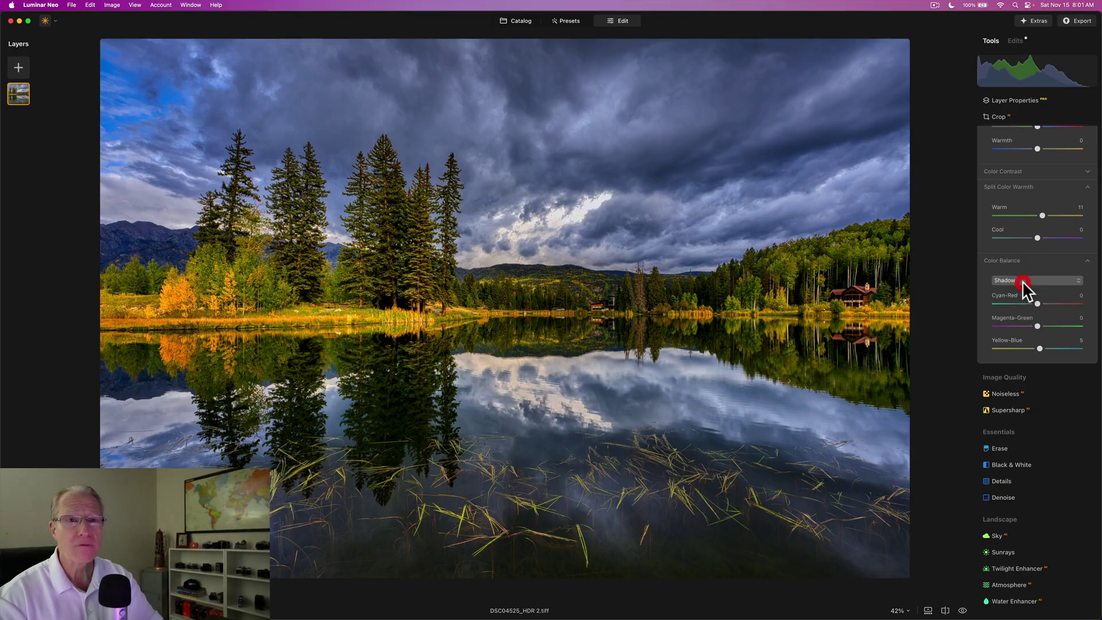
pyautogui.click(1016, 313)
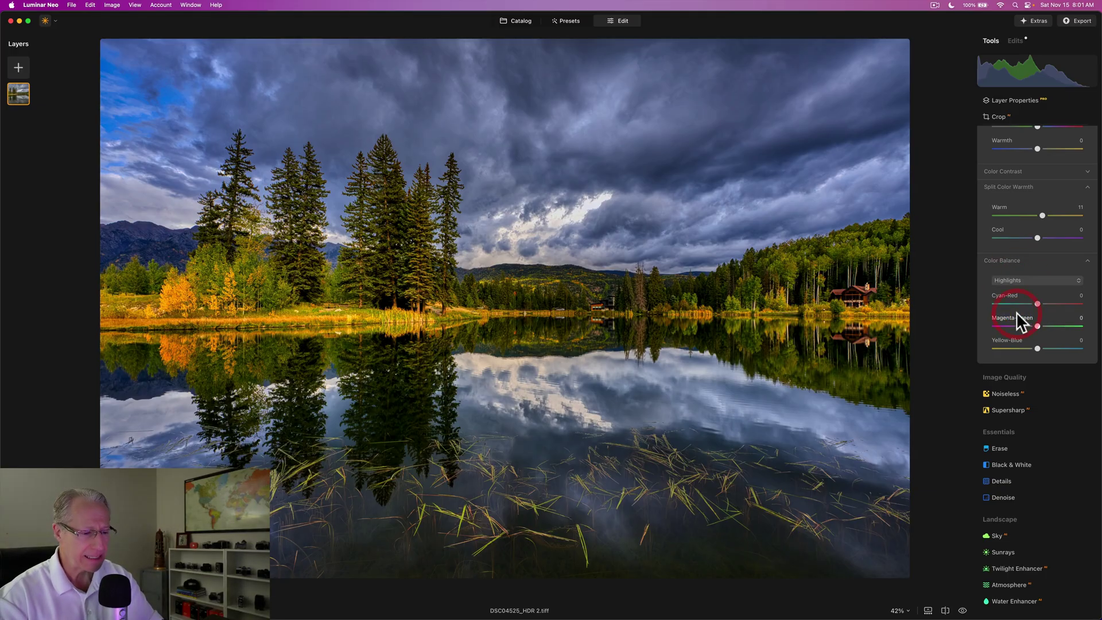
pyautogui.moveTo(1038, 303); pyautogui.dragTo(1042, 303)
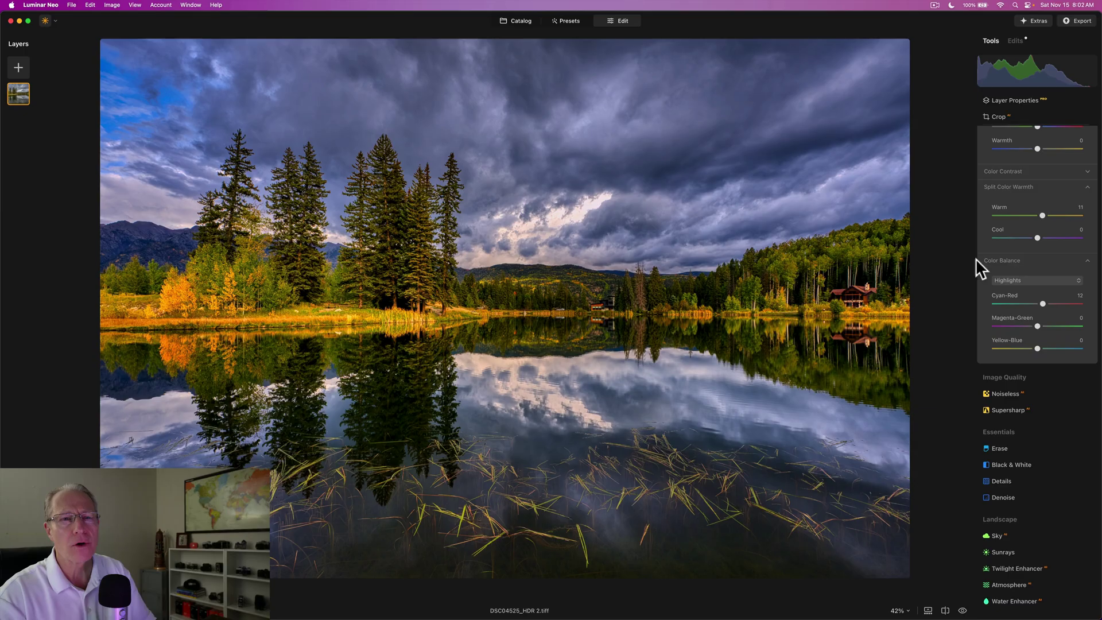
pyautogui.scroll(3, 1039, 264)
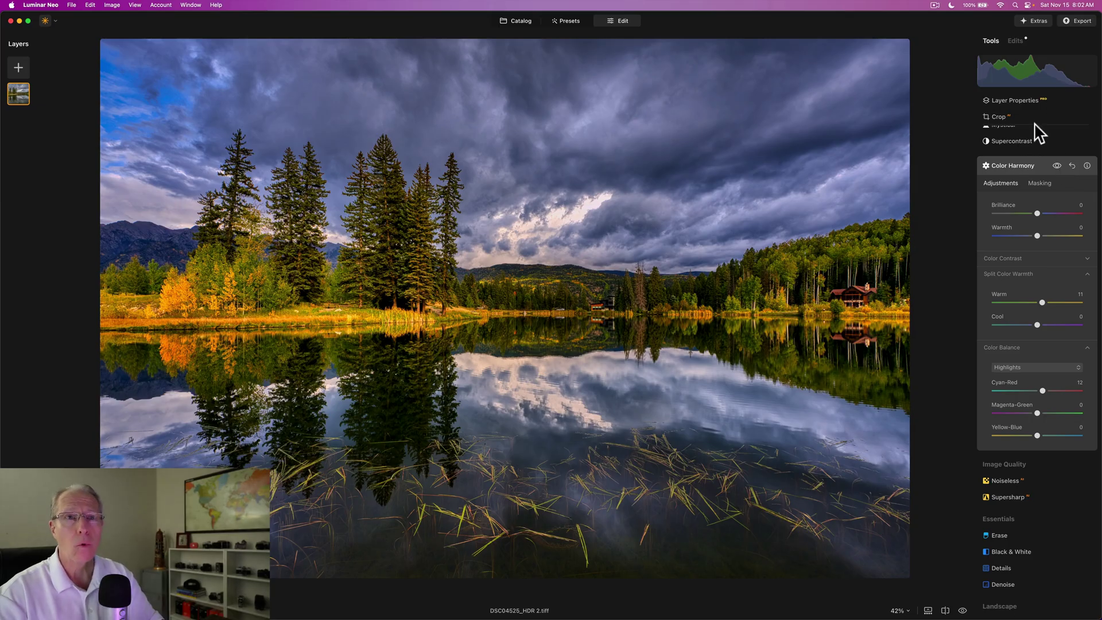
pyautogui.click(1021, 165)
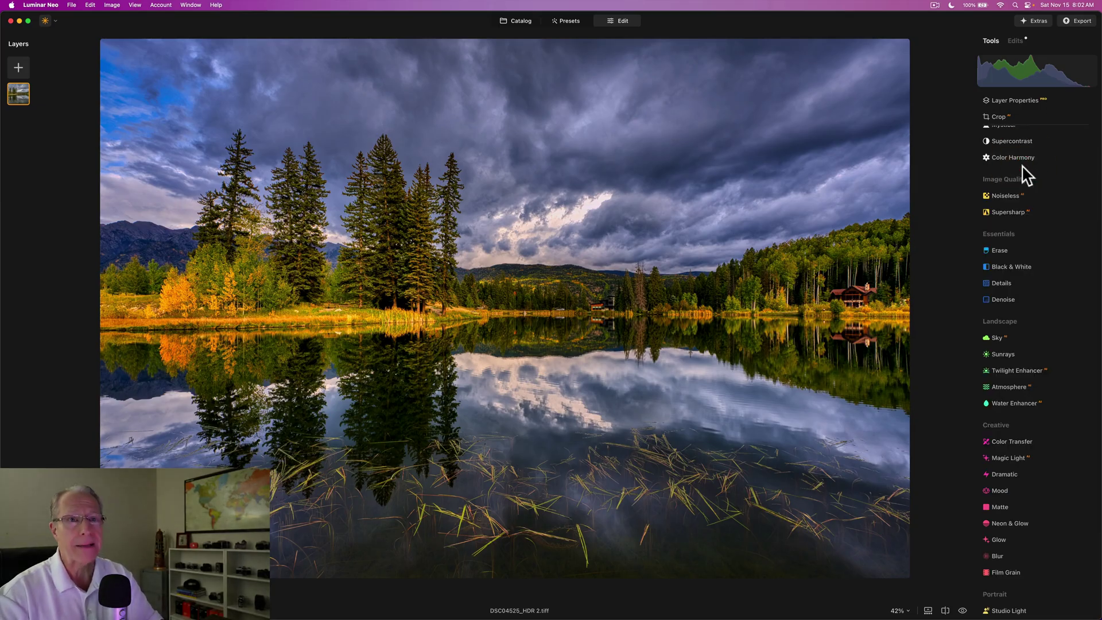
# Mask the sky and lake water in Structure using Object Select
pyautogui.scroll(5, 1013, 206)
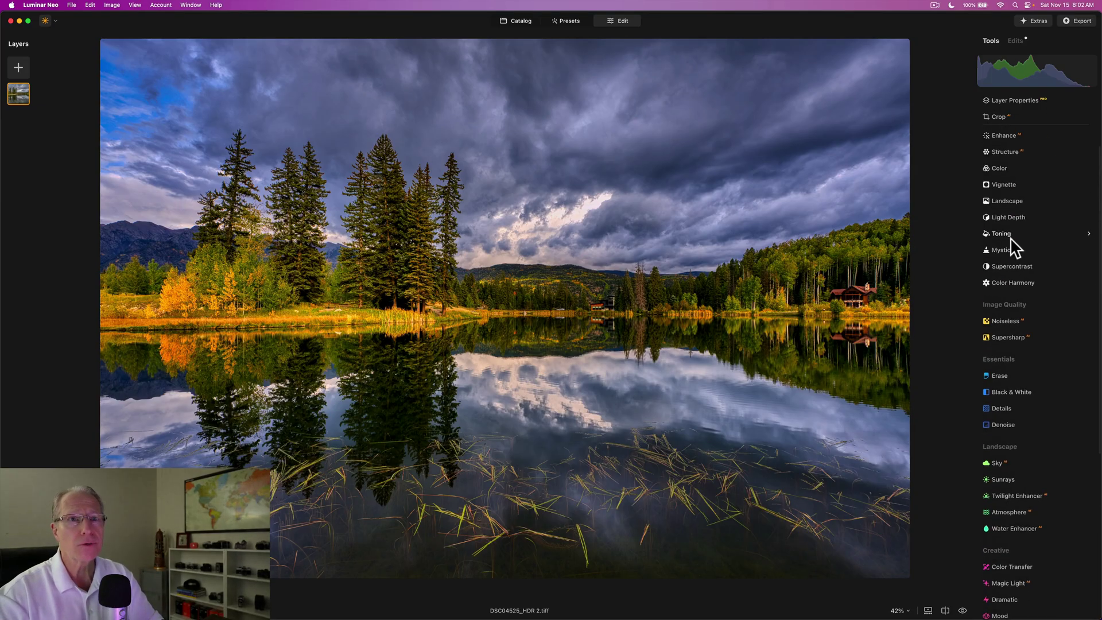
pyautogui.scroll(2, 1010, 191)
pyautogui.click(1012, 185)
pyautogui.click(1039, 208)
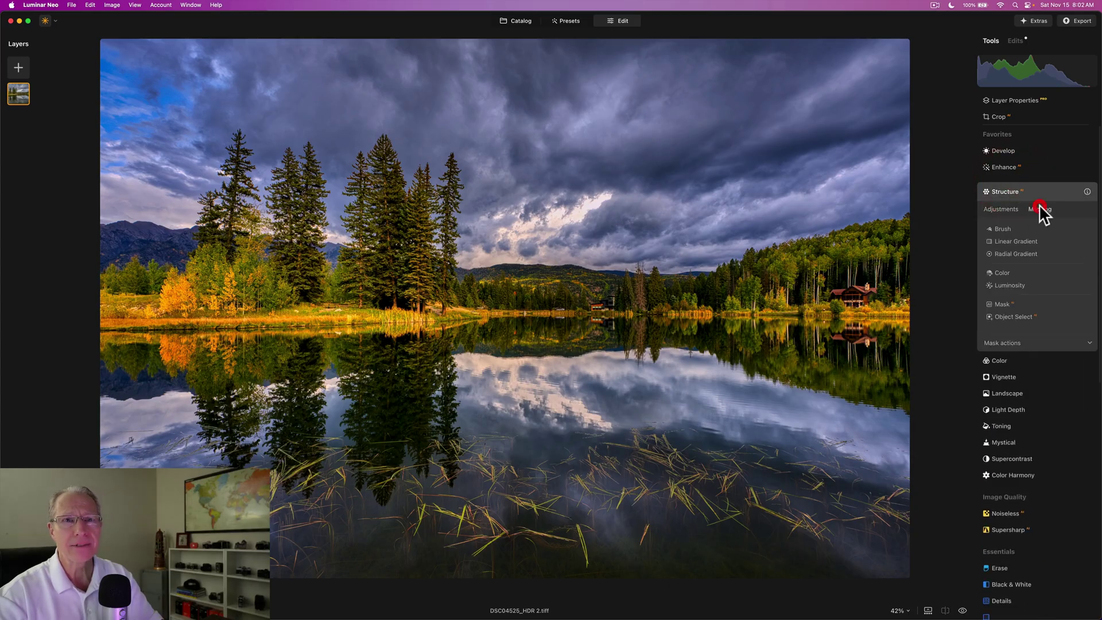
pyautogui.click(1010, 315)
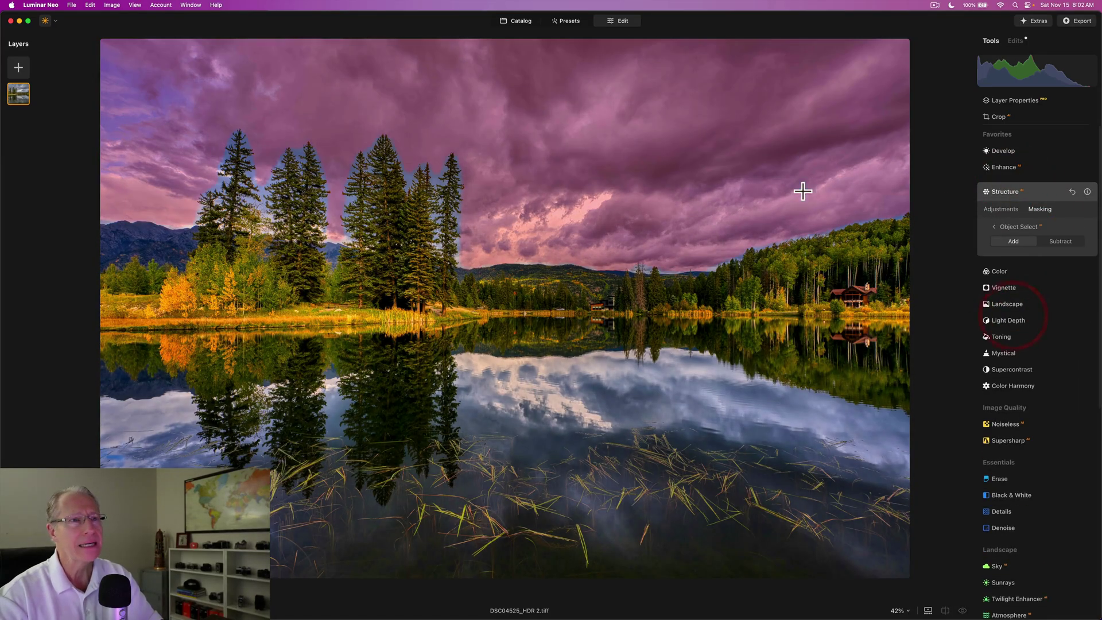
pyautogui.click(735, 195)
pyautogui.click(694, 378)
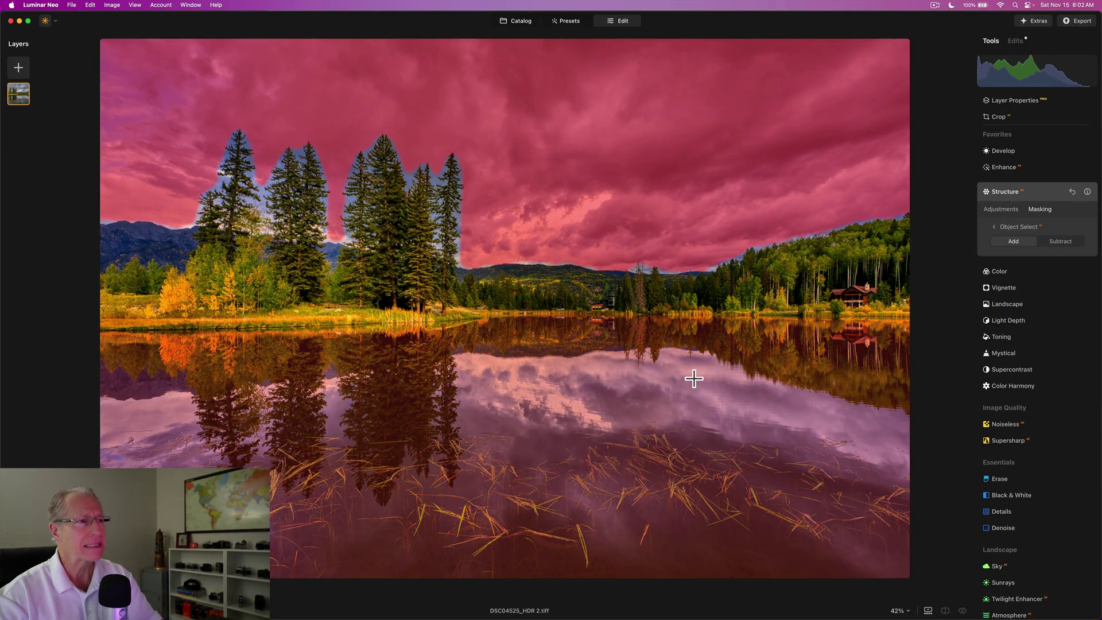
pyautogui.click(694, 378)
# Set the masked Structure Amount to -40, compare, and collapse Structure
pyautogui.click(999, 210)
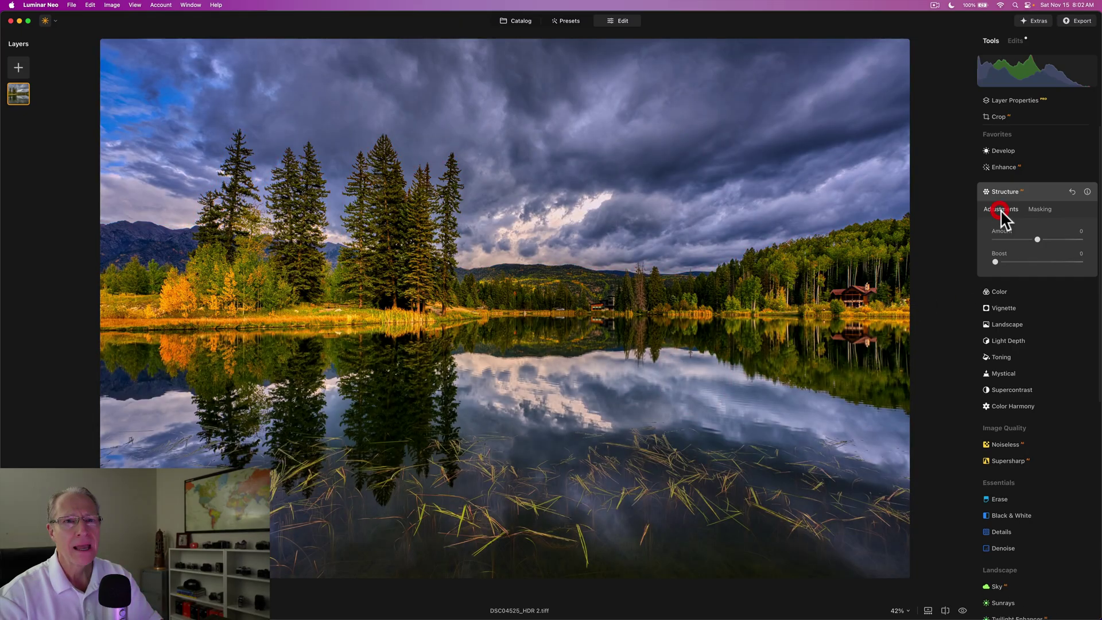
pyautogui.click(1028, 239)
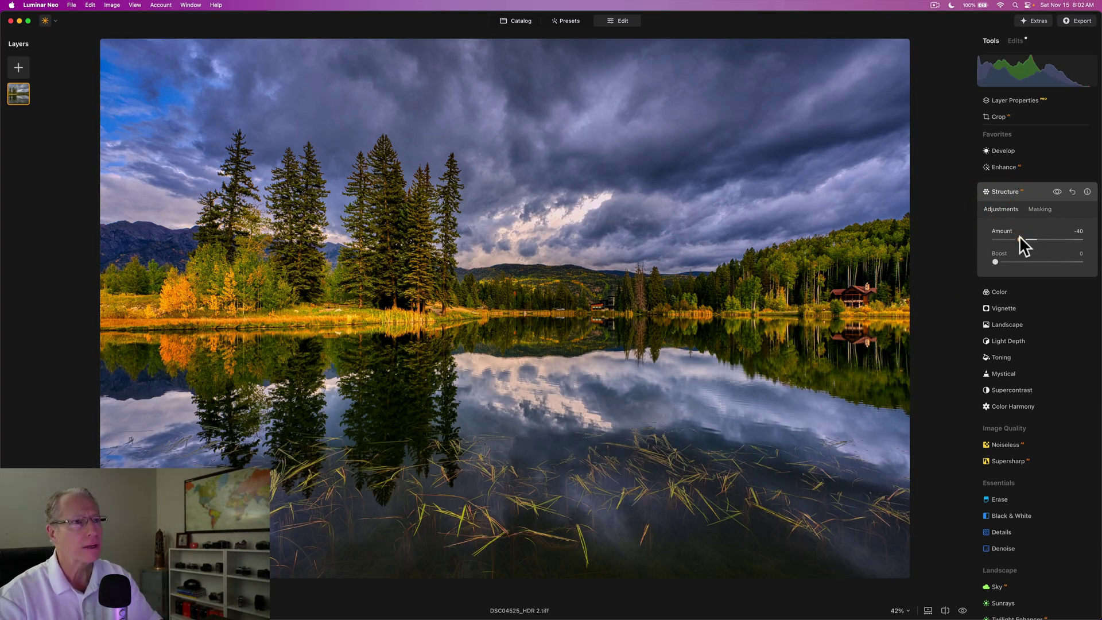
pyautogui.click(1019, 237)
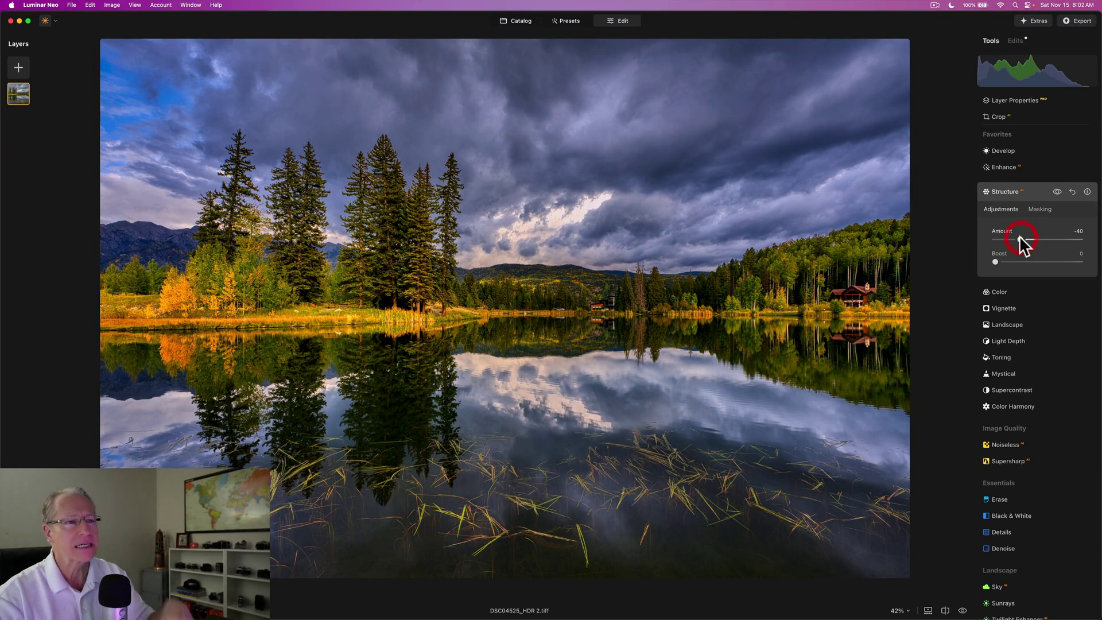
pyautogui.click(1058, 192)
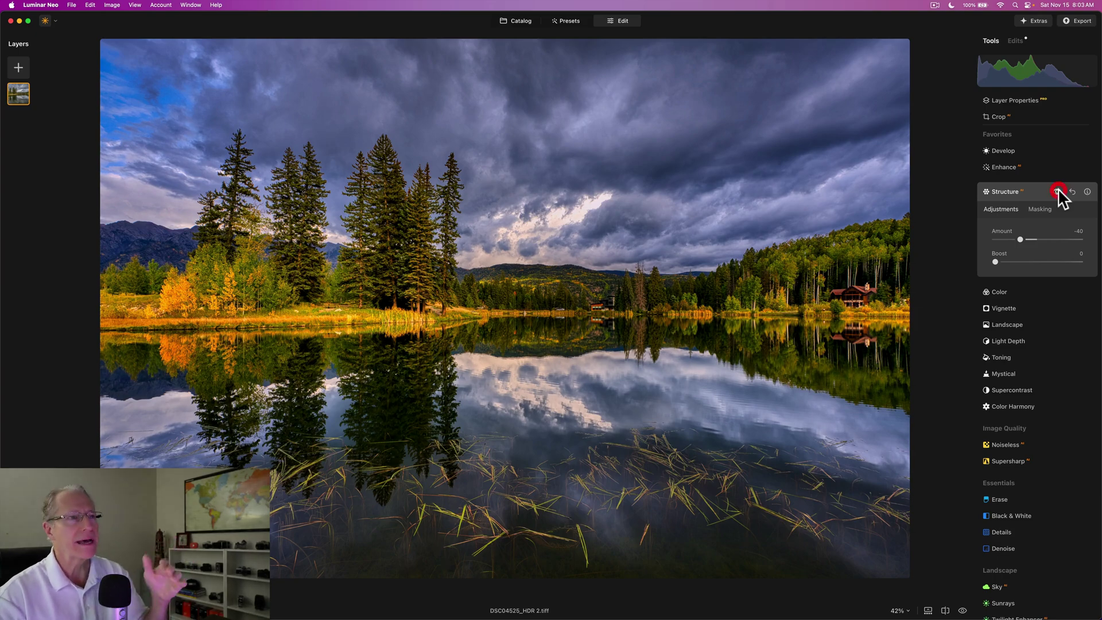
pyautogui.click(1021, 193)
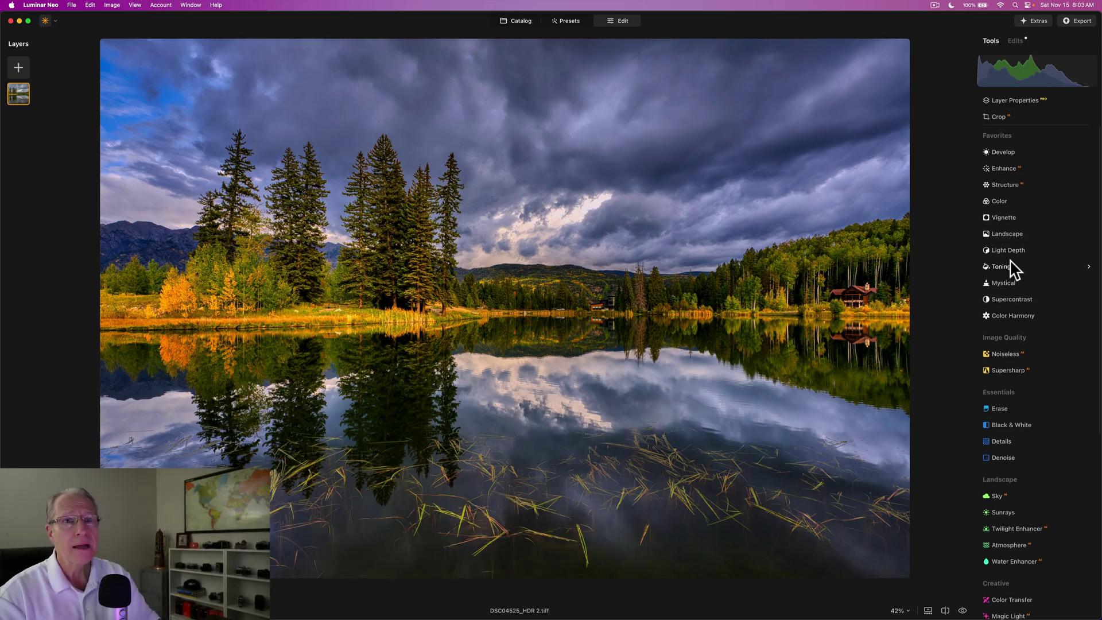
# In the Color tool's HSL Hue panel, set Orange to -7 and Yellow to -9
pyautogui.click(1004, 199)
pyautogui.click(984, 319)
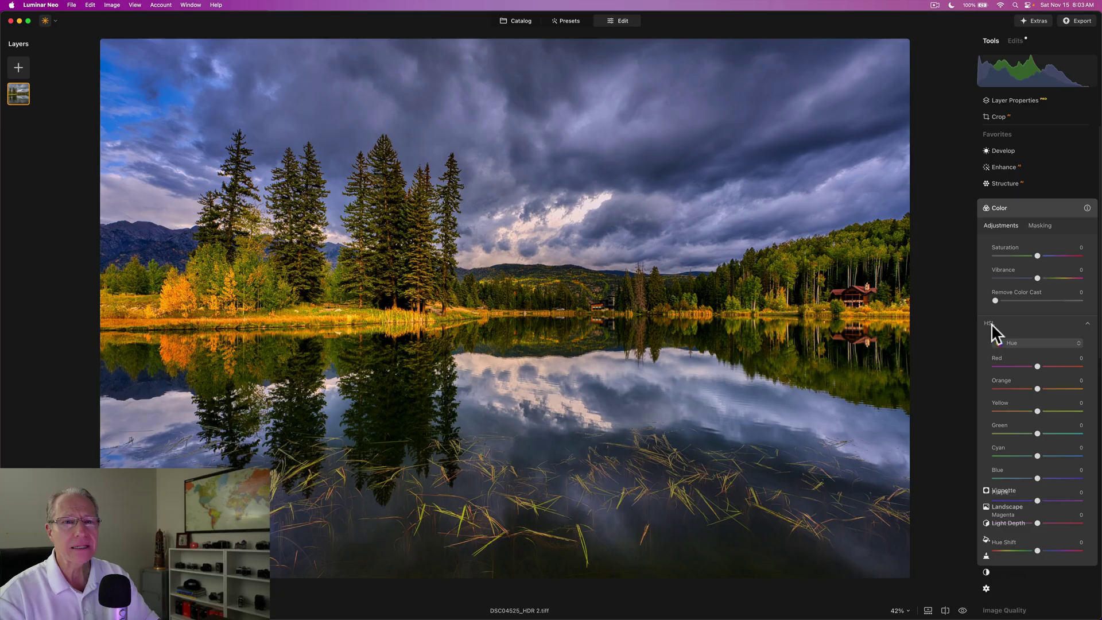
pyautogui.scroll(-3, 991, 323)
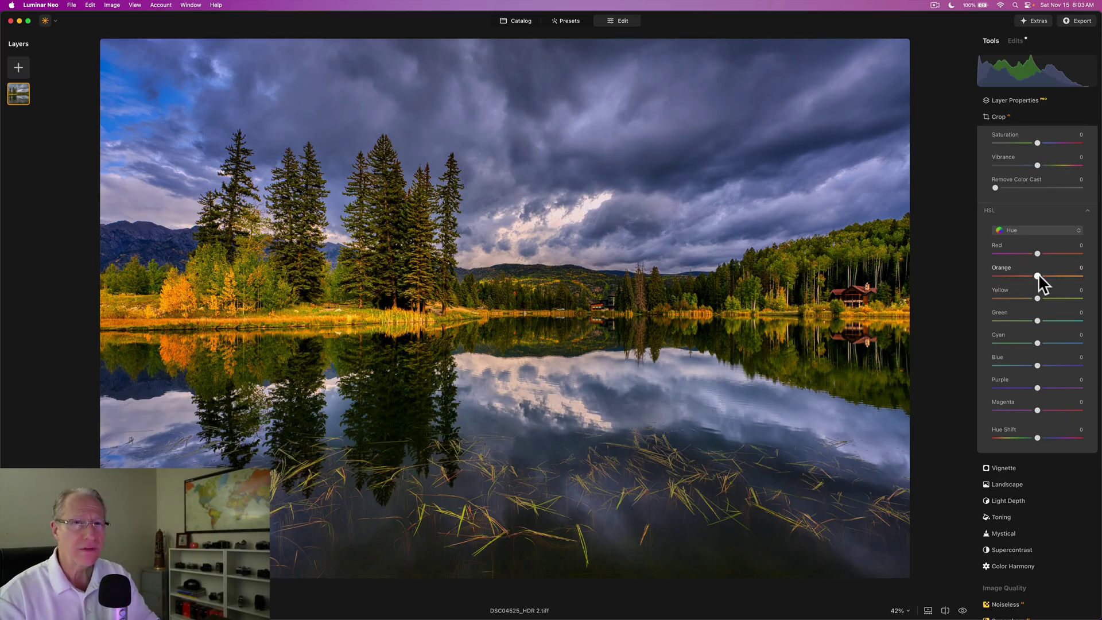
pyautogui.scroll(2, 1039, 274)
pyautogui.moveTo(1037, 316); pyautogui.dragTo(1036, 316)
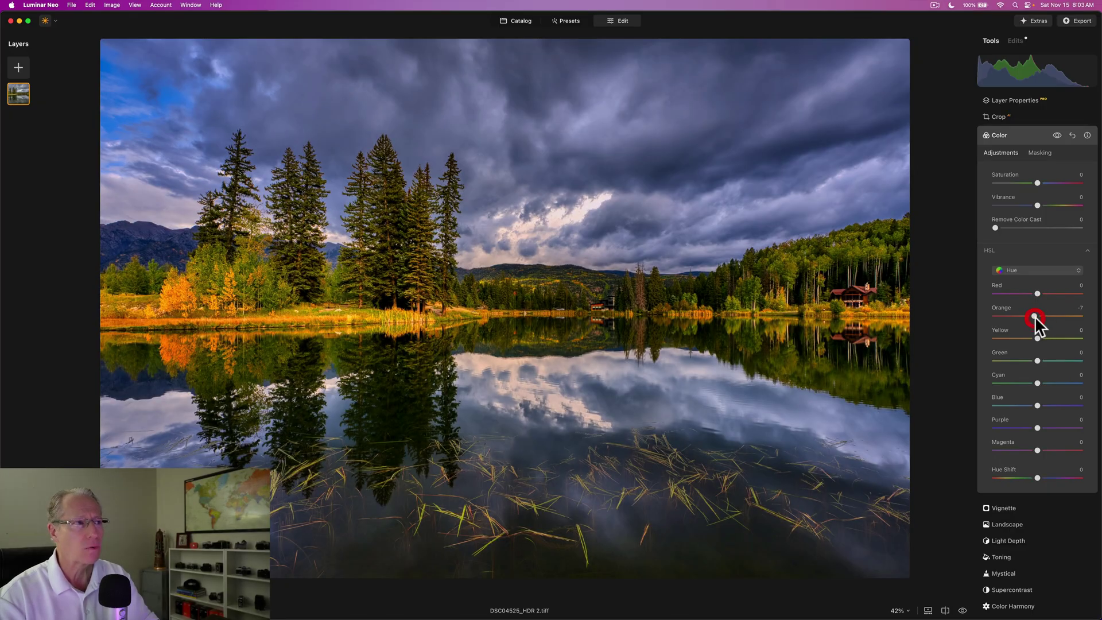
pyautogui.scroll(-3, 1034, 318)
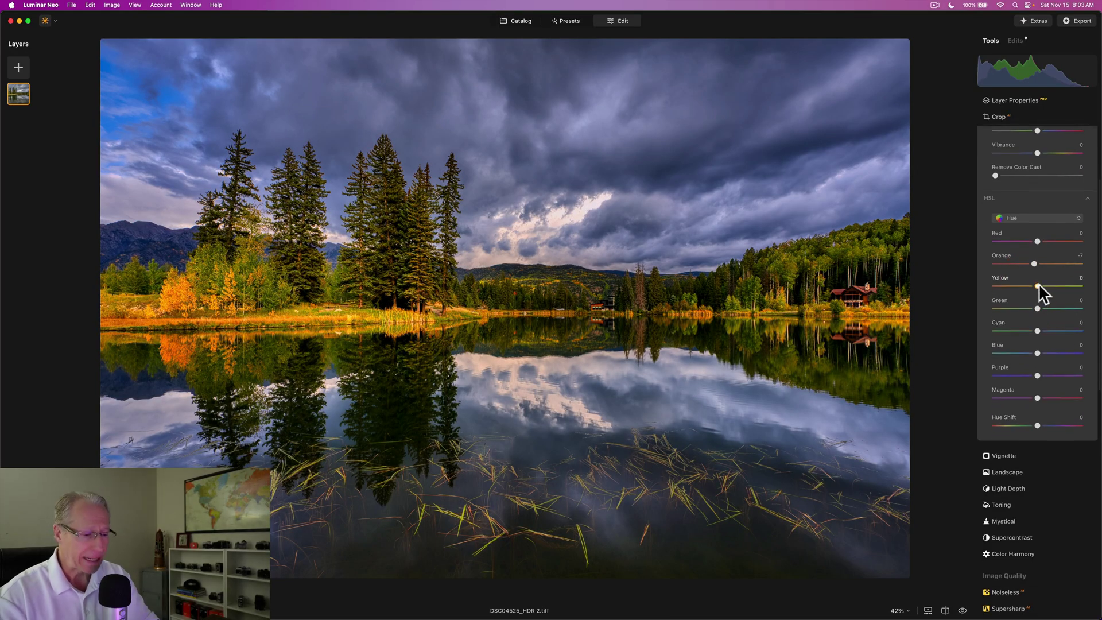
pyautogui.moveTo(1038, 284); pyautogui.dragTo(1037, 284)
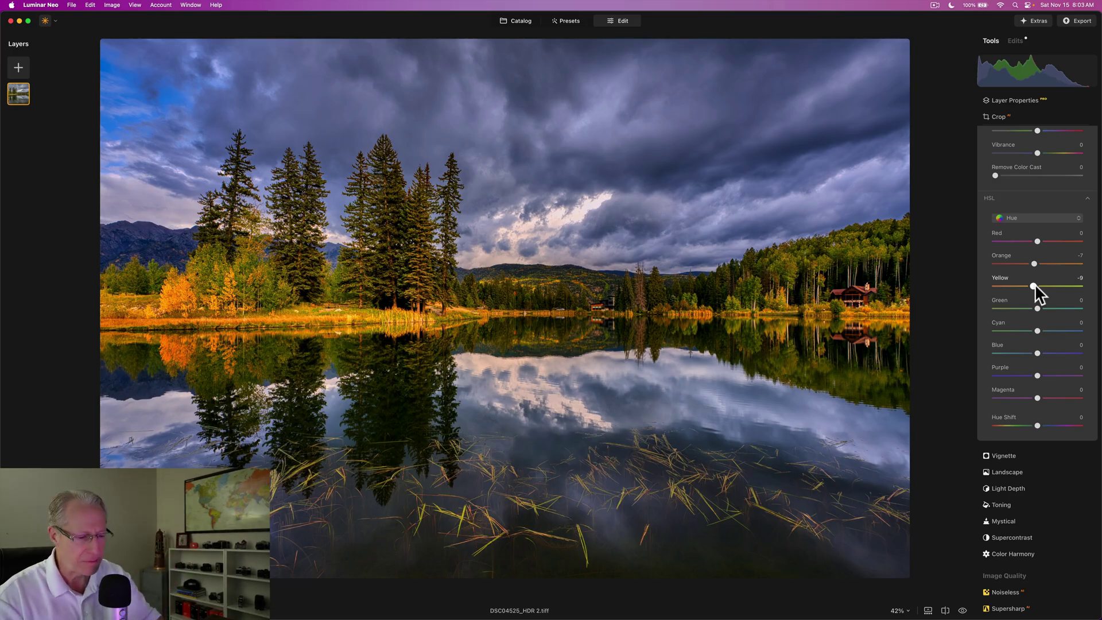
# Switch HSL to Luminance and brighten Orange to 4 and Yellow to 12
pyautogui.click(1028, 218)
pyautogui.click(1029, 250)
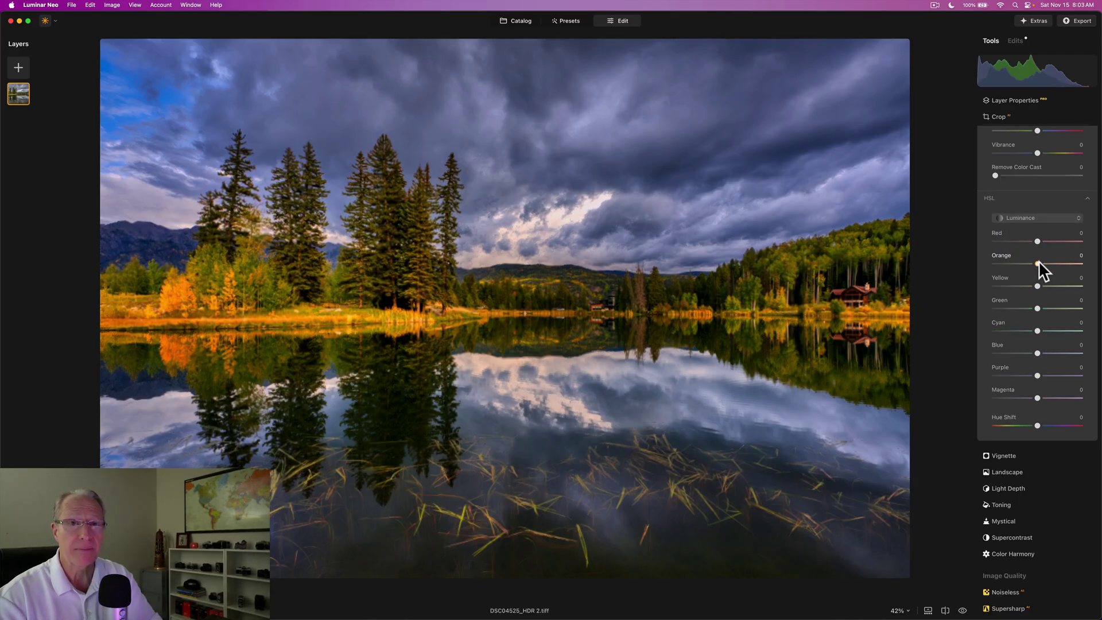
pyautogui.moveTo(1040, 261); pyautogui.dragTo(1039, 263)
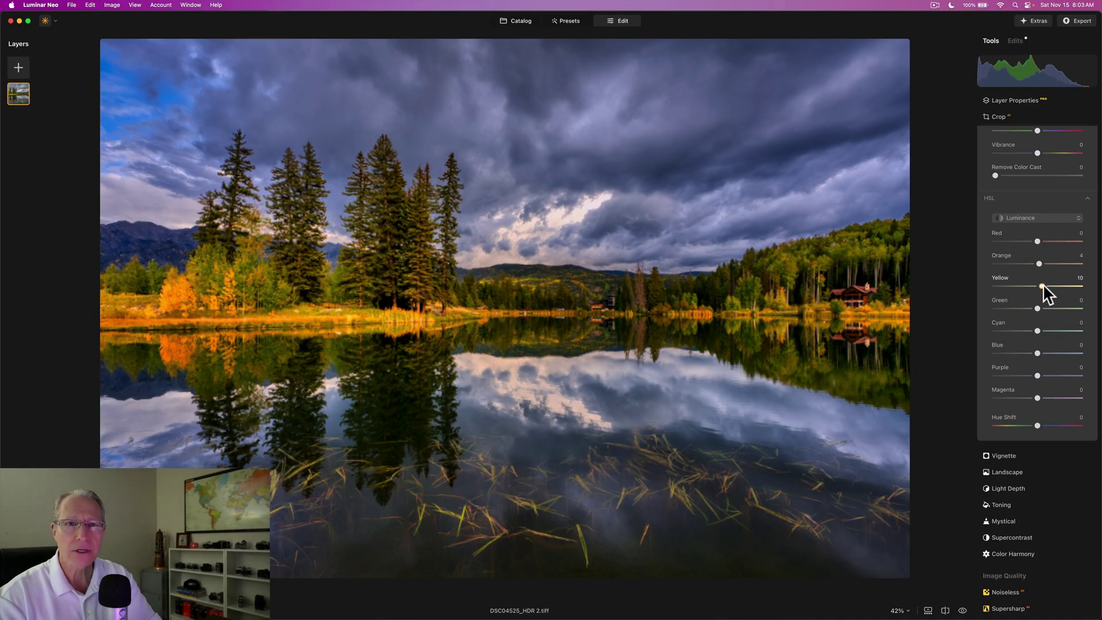
pyautogui.click(1043, 285)
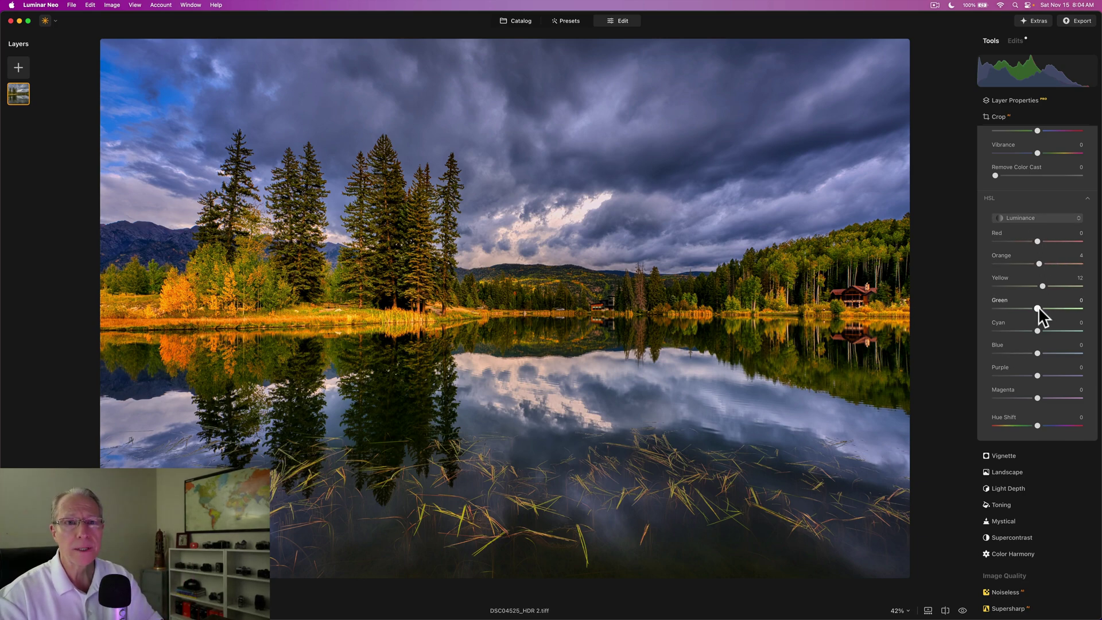
# Darken Green luminance to -30, then toggle the Color adjustments off to compare
pyautogui.moveTo(1038, 309); pyautogui.dragTo(1032, 309)
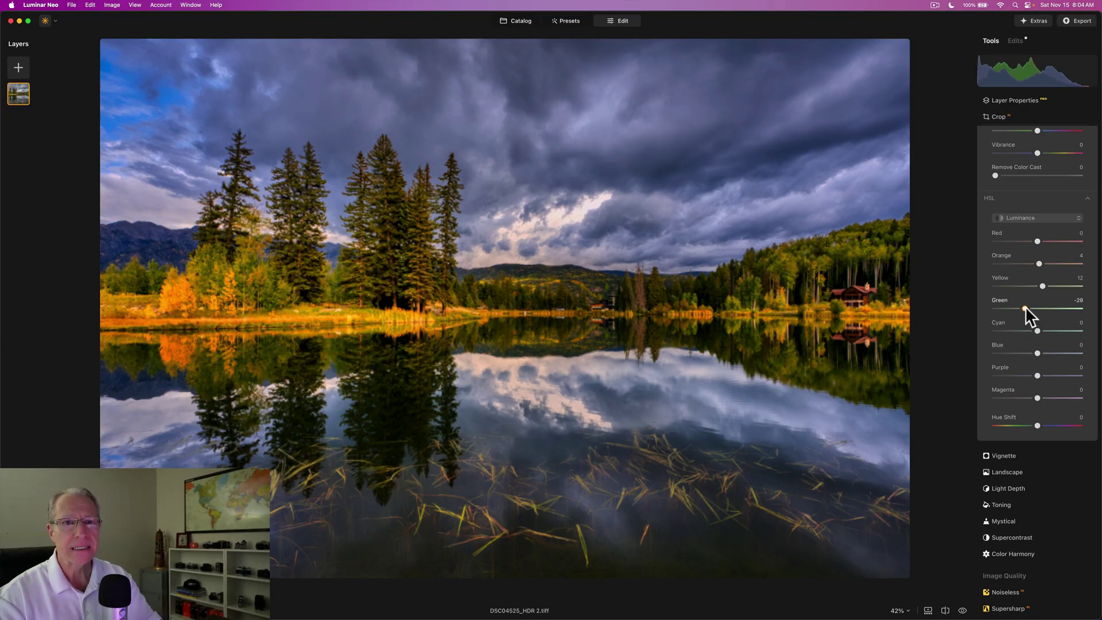
pyautogui.moveTo(1026, 308); pyautogui.dragTo(1025, 308)
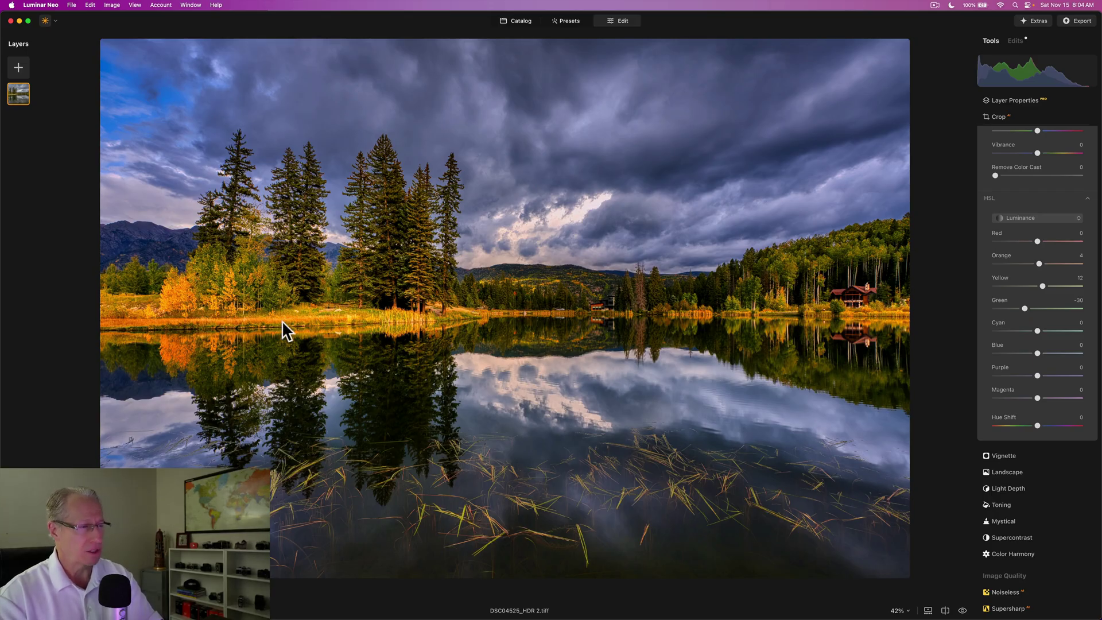
pyautogui.scroll(2, 1025, 296)
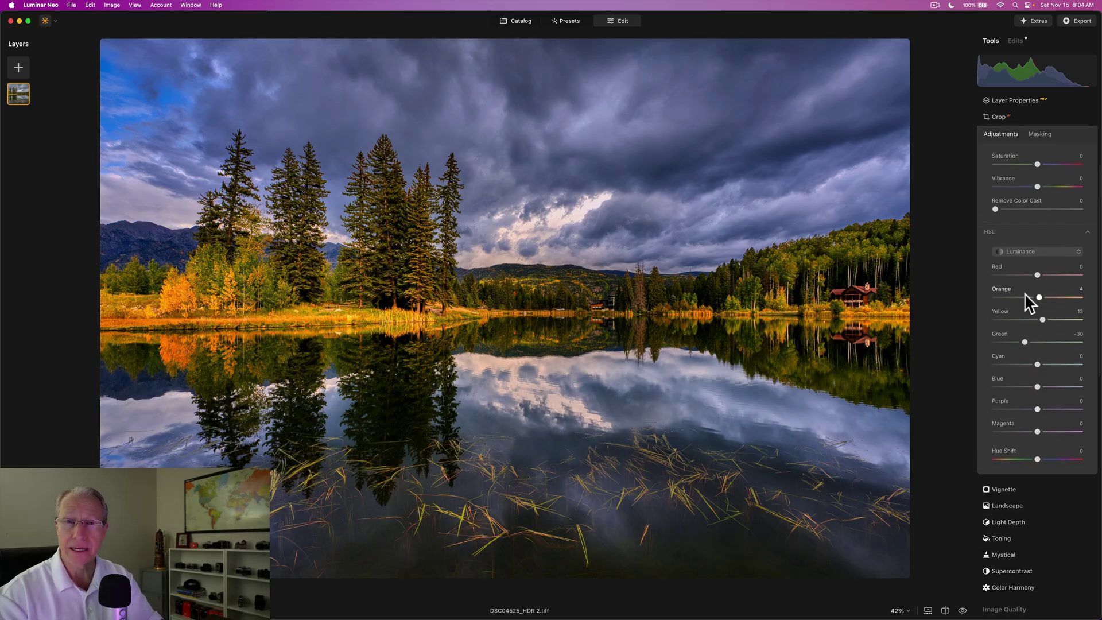
pyautogui.scroll(4, 1026, 294)
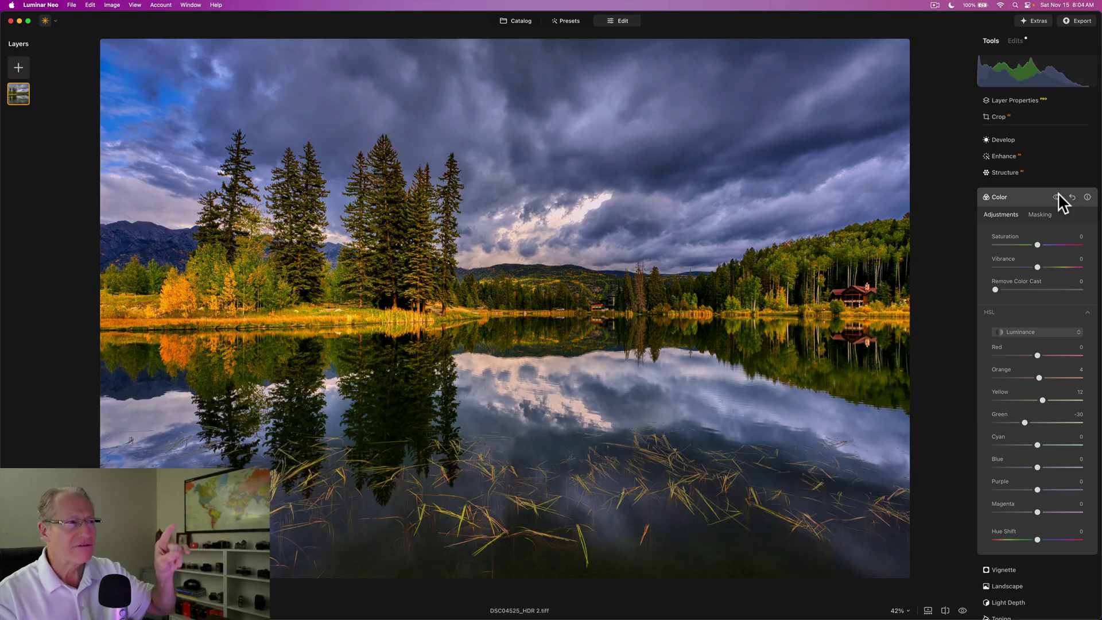
pyautogui.click(1058, 195)
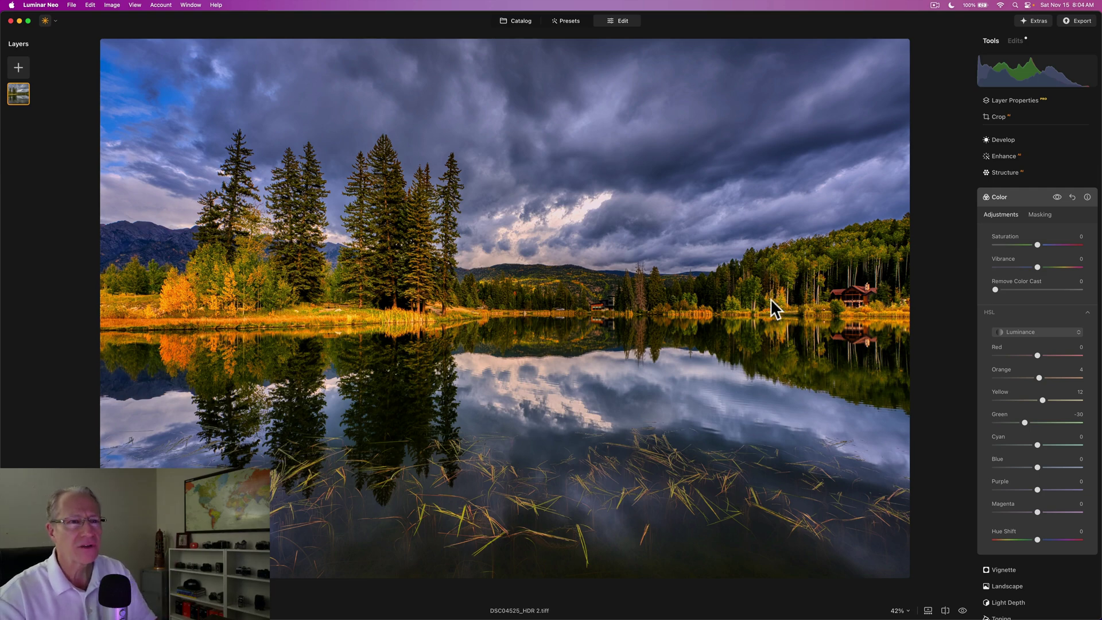
pyautogui.click(1022, 198)
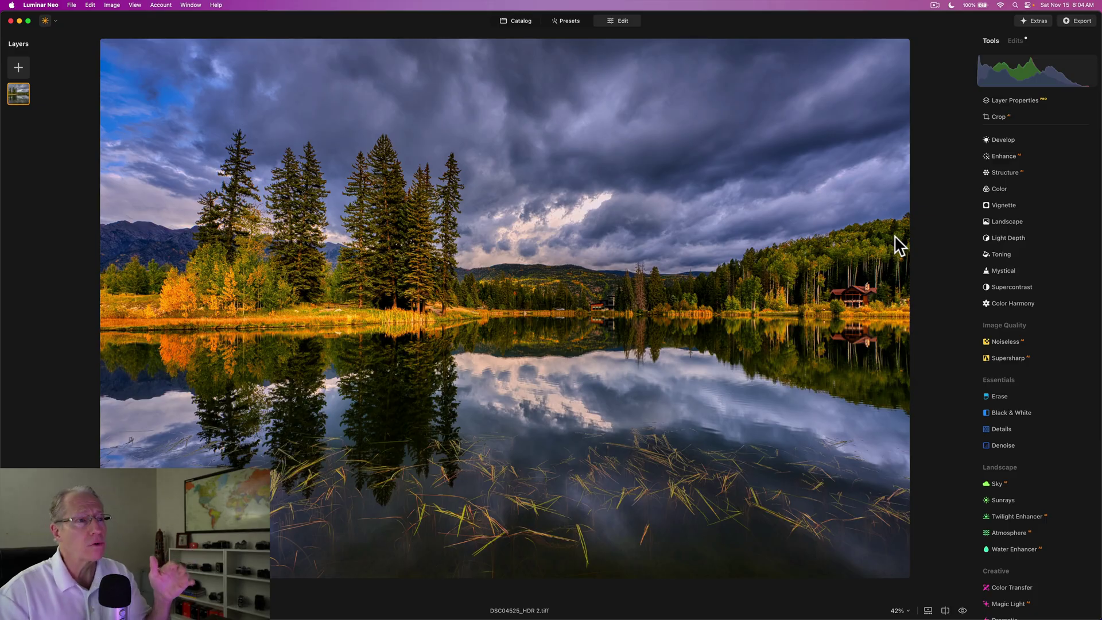
pyautogui.press('\\')
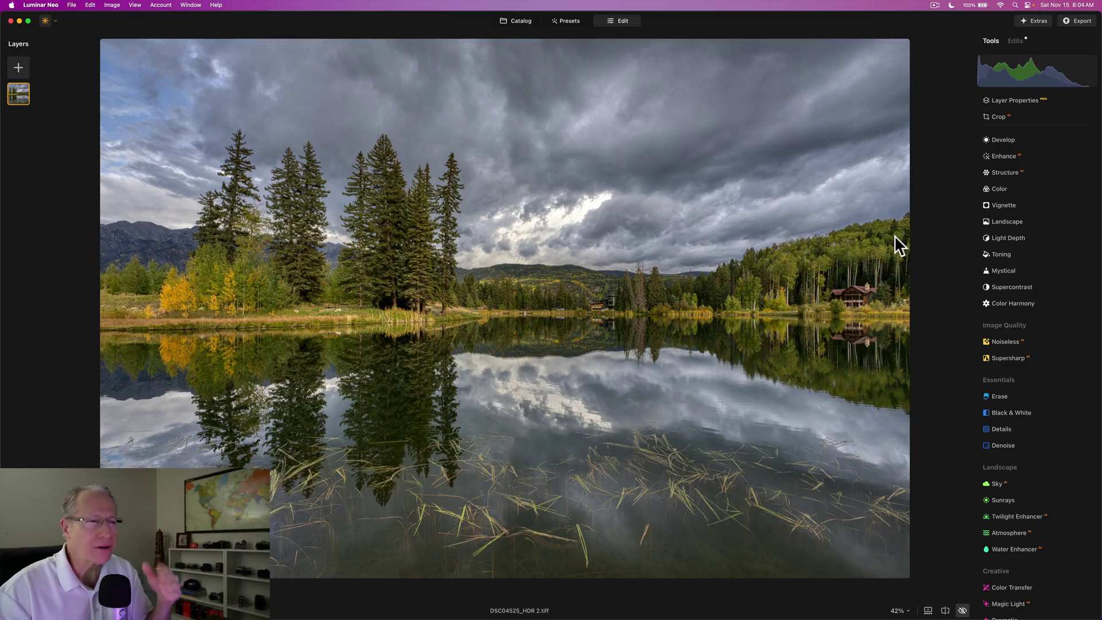
pyautogui.press('\\')
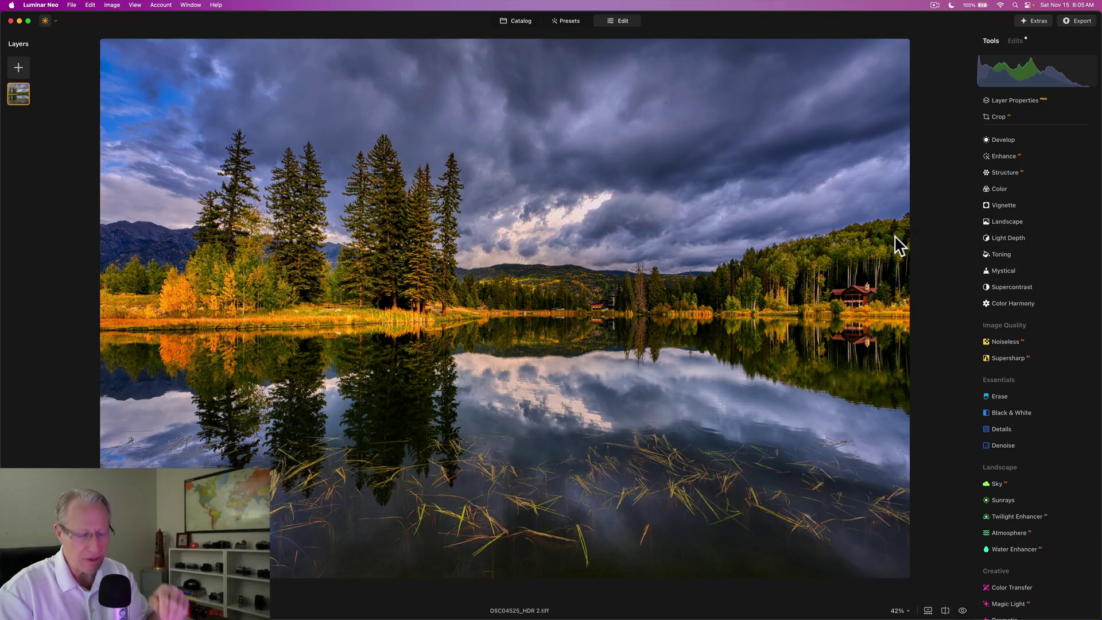
pyautogui.press('\\')
pyautogui.press('\\')
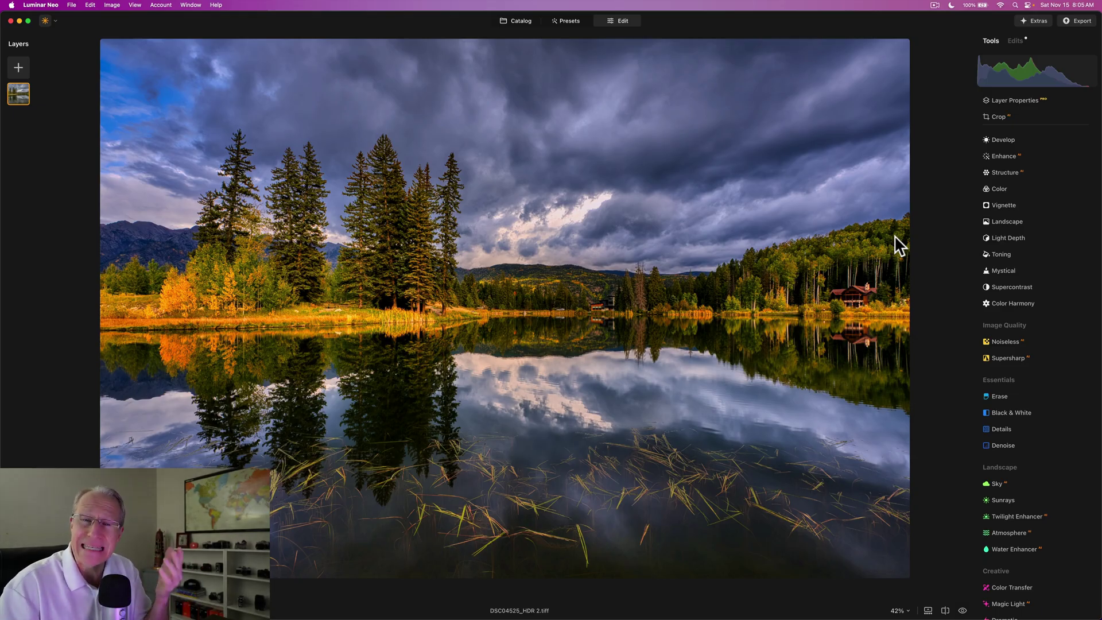
pyautogui.press('\\')
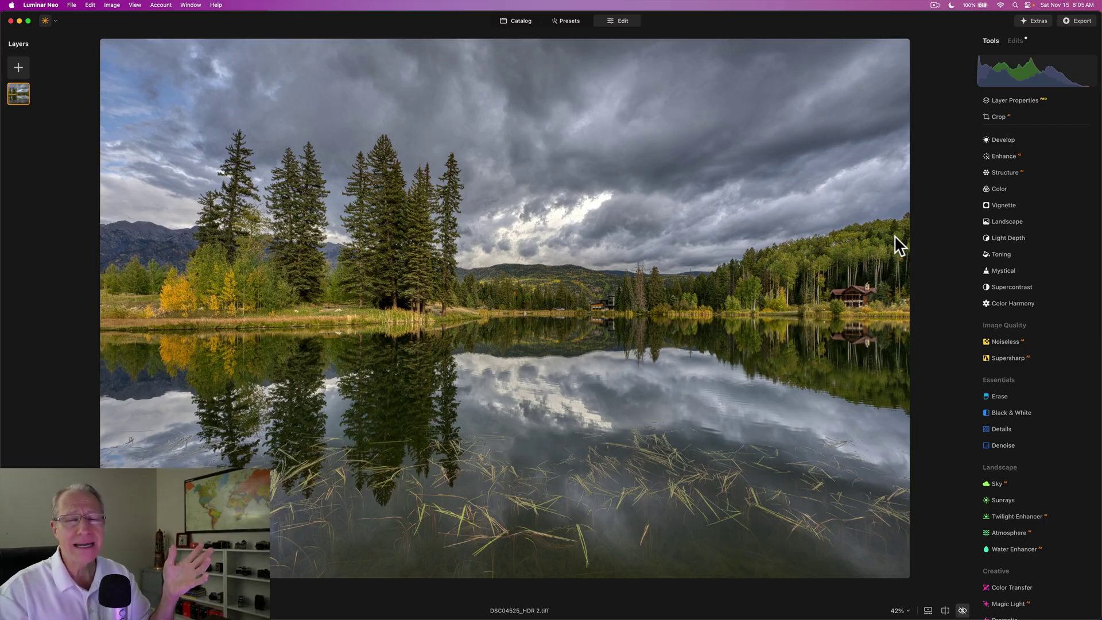
pyautogui.press('\\')
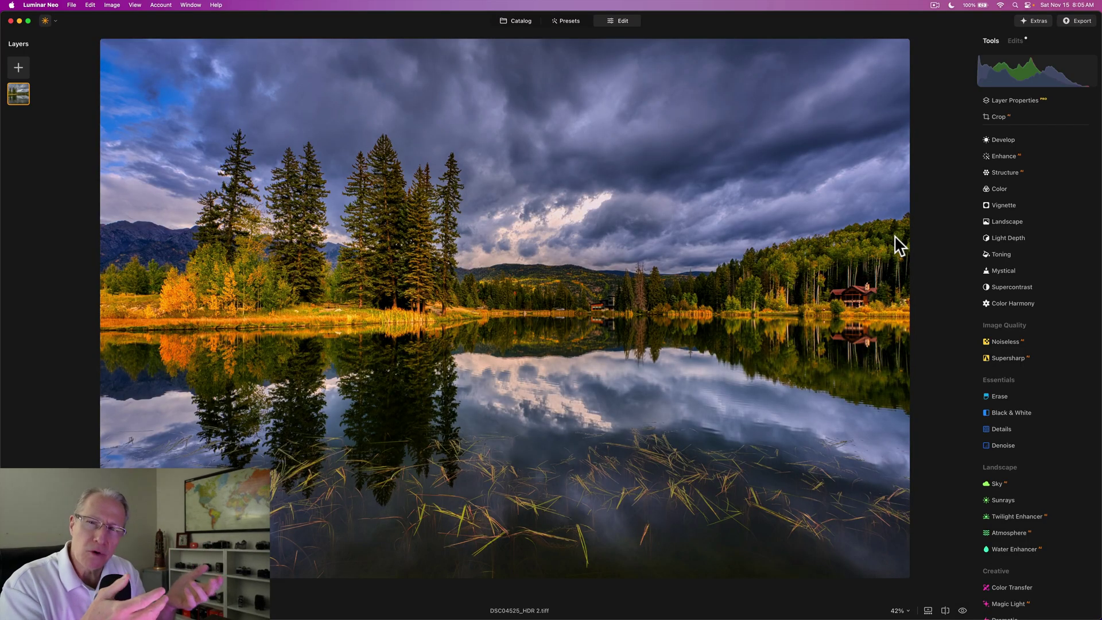